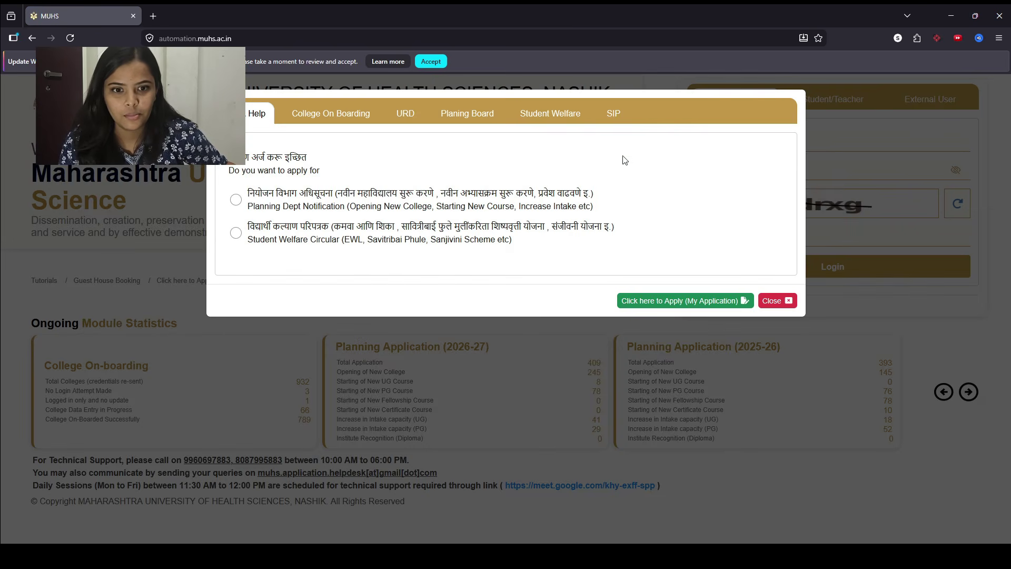
Dismiss the help popup and log in as Student/Teacher with the registered mobile number or email and the one-time password
click(776, 300)
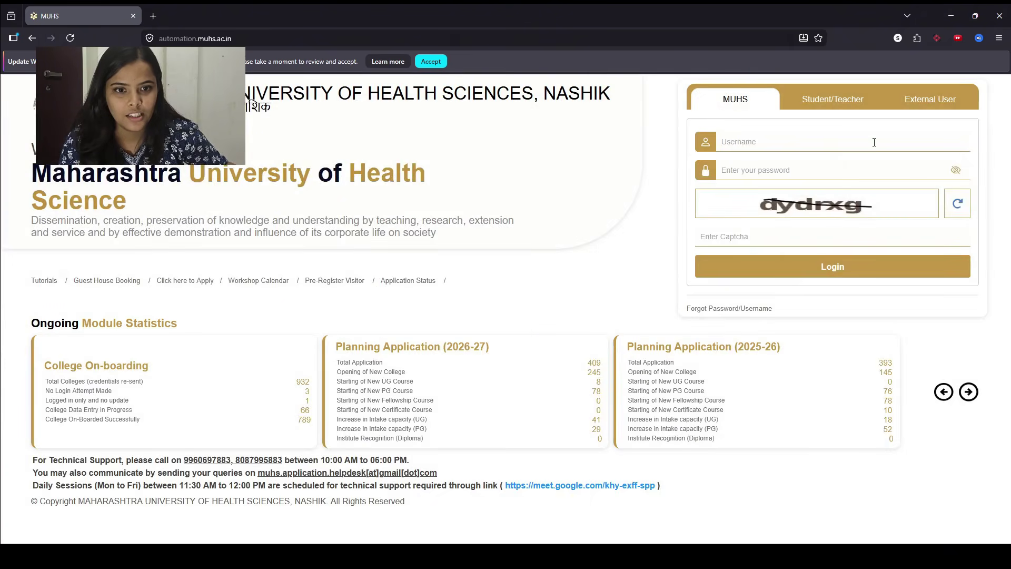
click(816, 99)
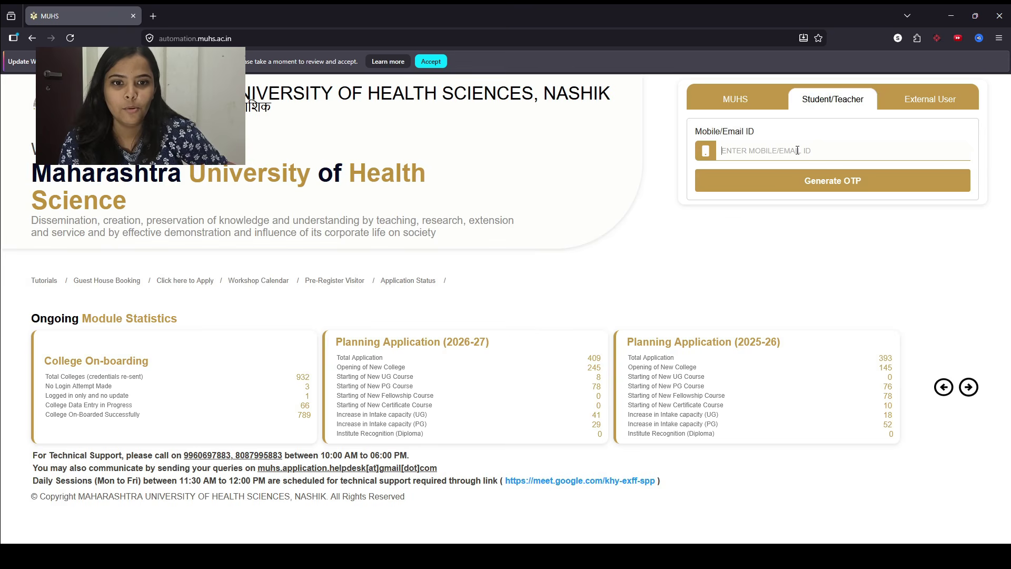
click(797, 150)
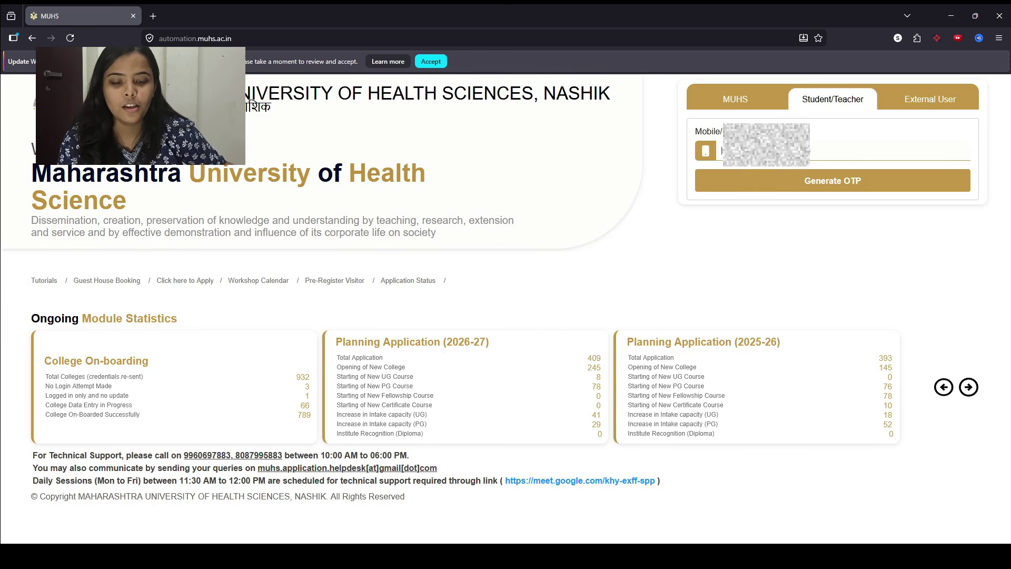
text(7)
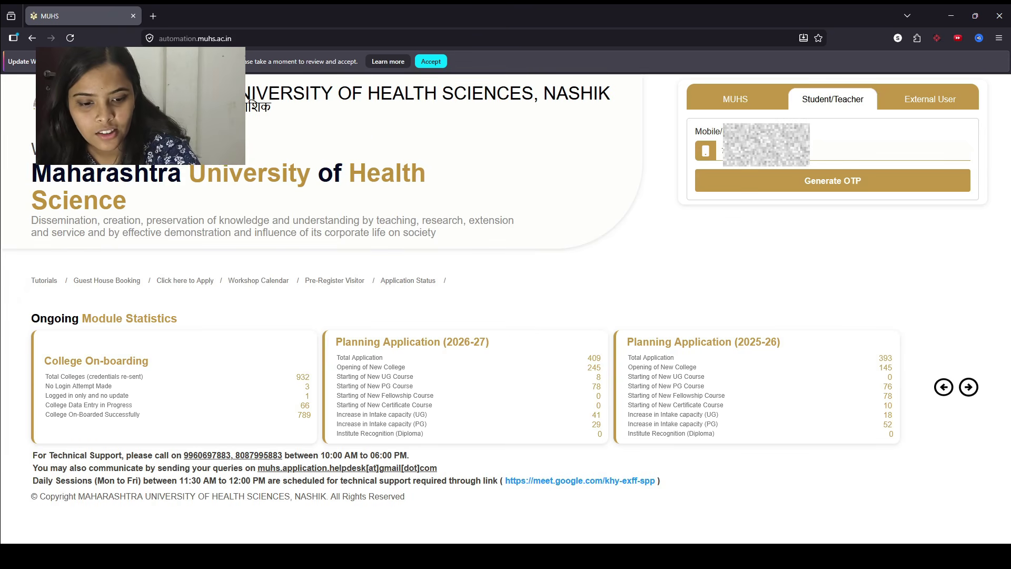
click(866, 180)
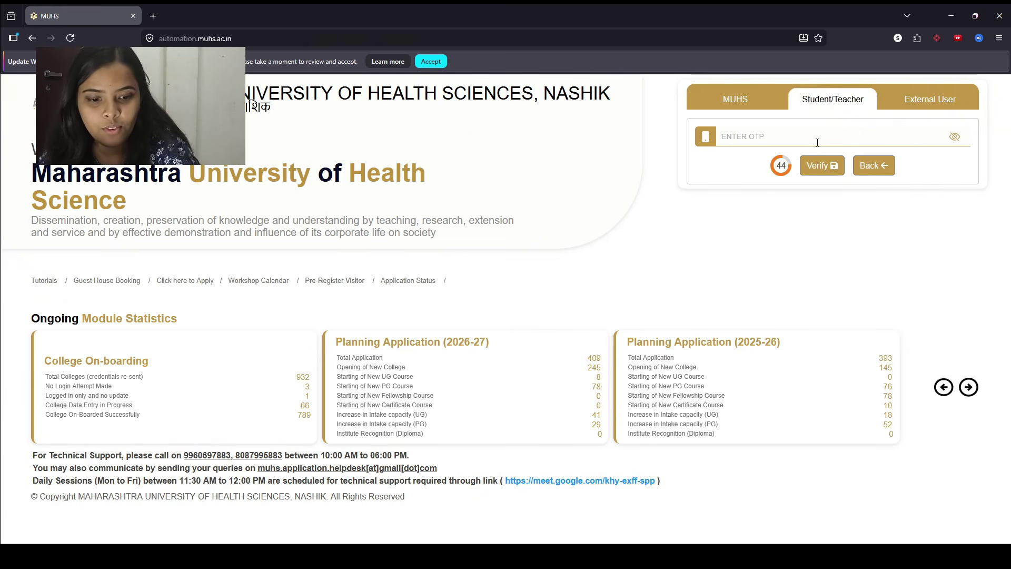
text(••••••)
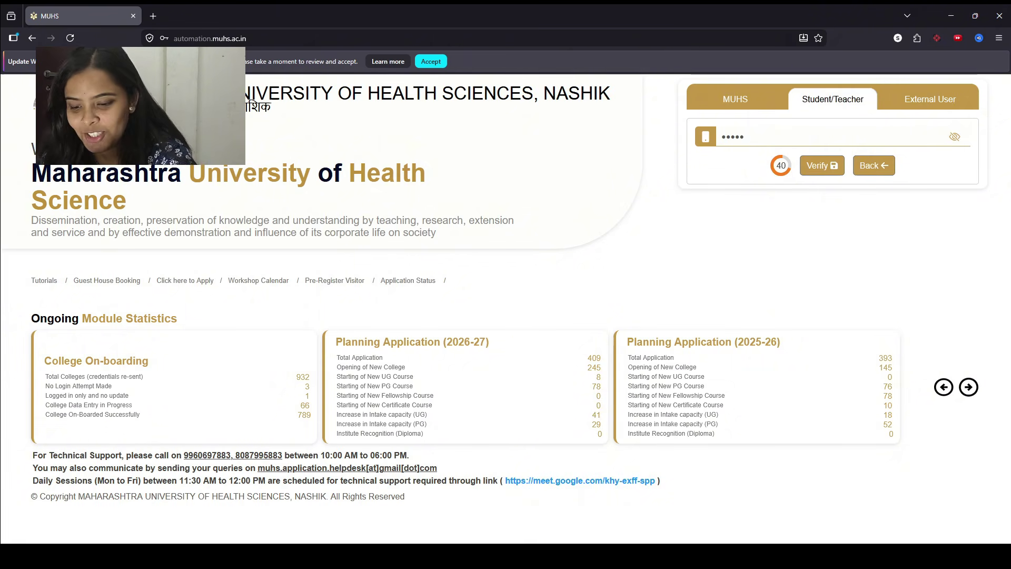
click(820, 166)
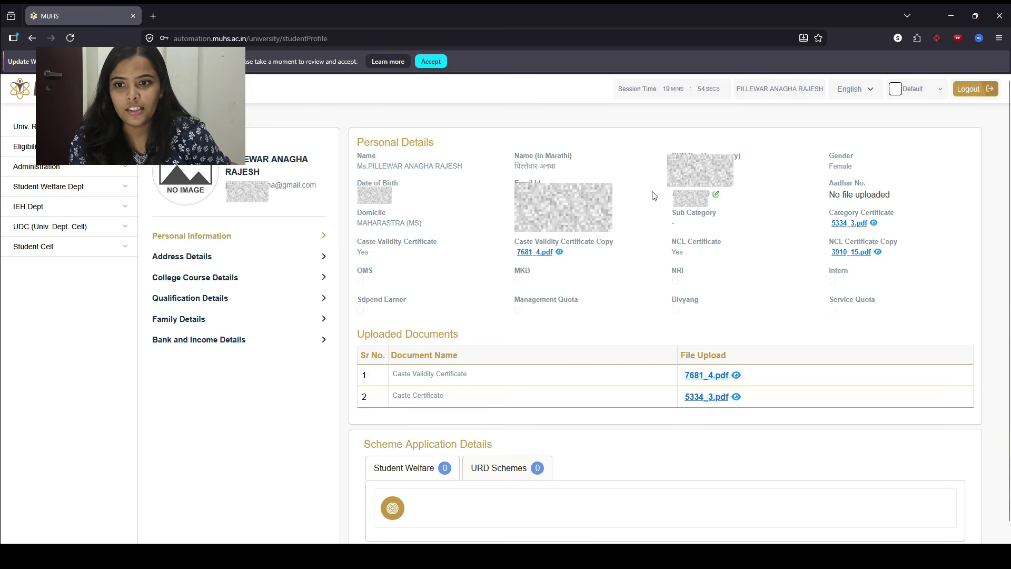
Open the IEH Dept service notifications and start an application for the MUHS Summer Internship Program (SIP) 2026
click(80, 211)
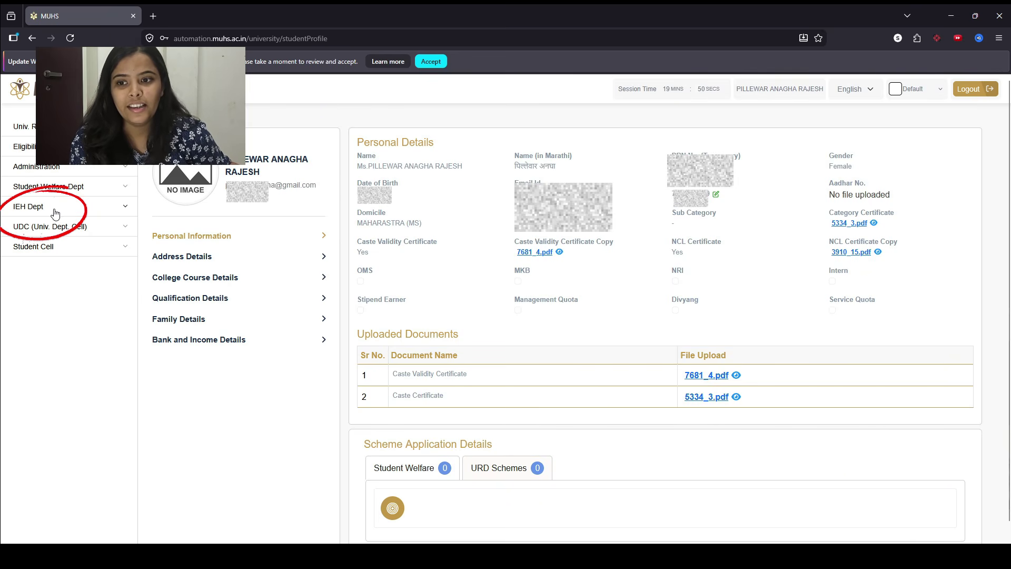
click(61, 211)
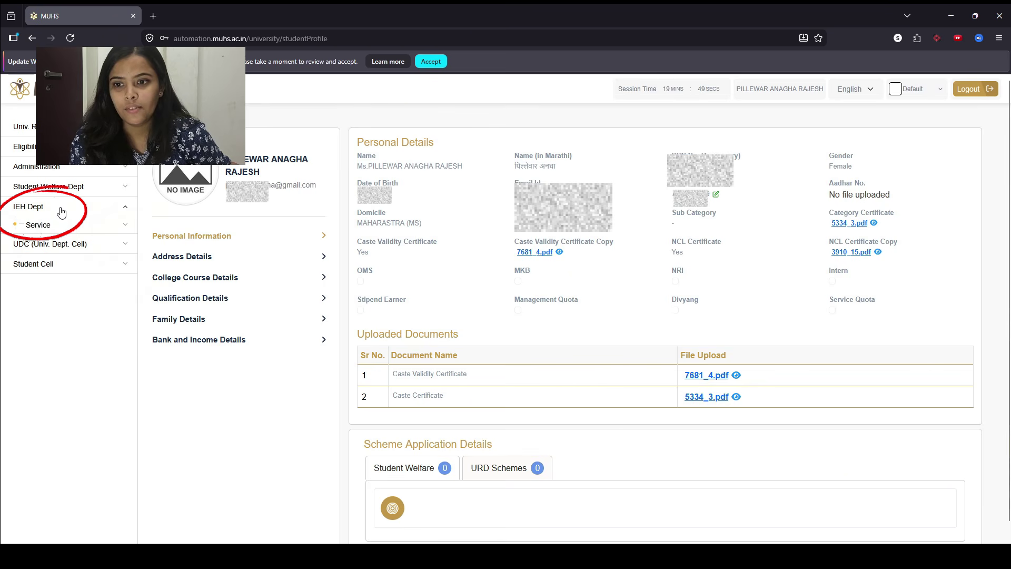
click(62, 226)
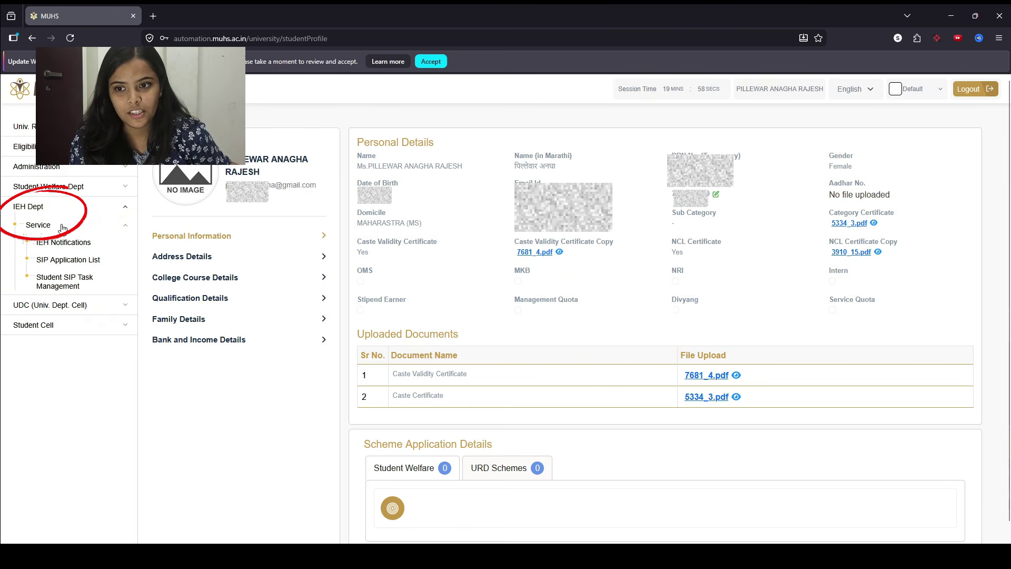
click(78, 246)
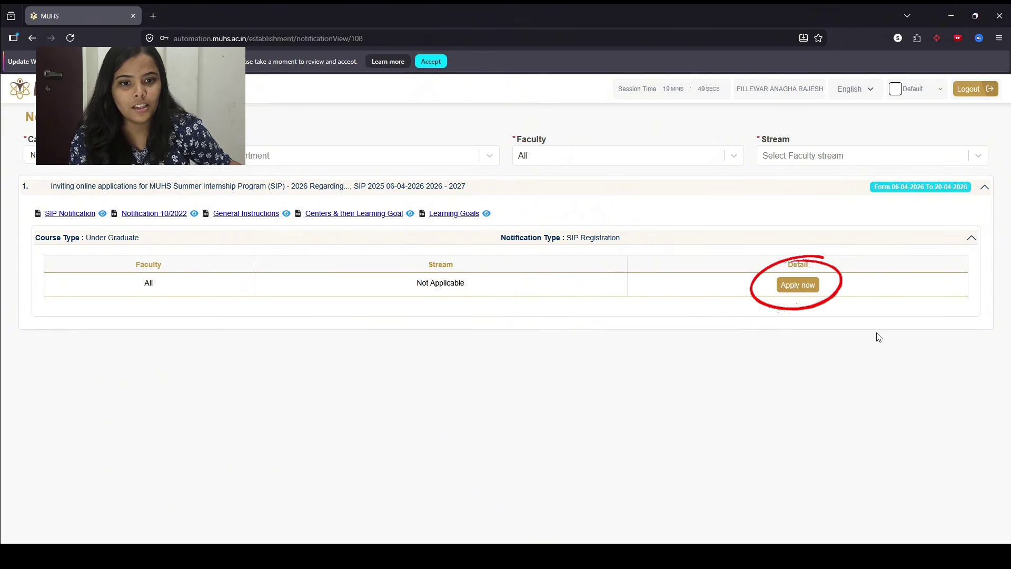
click(798, 287)
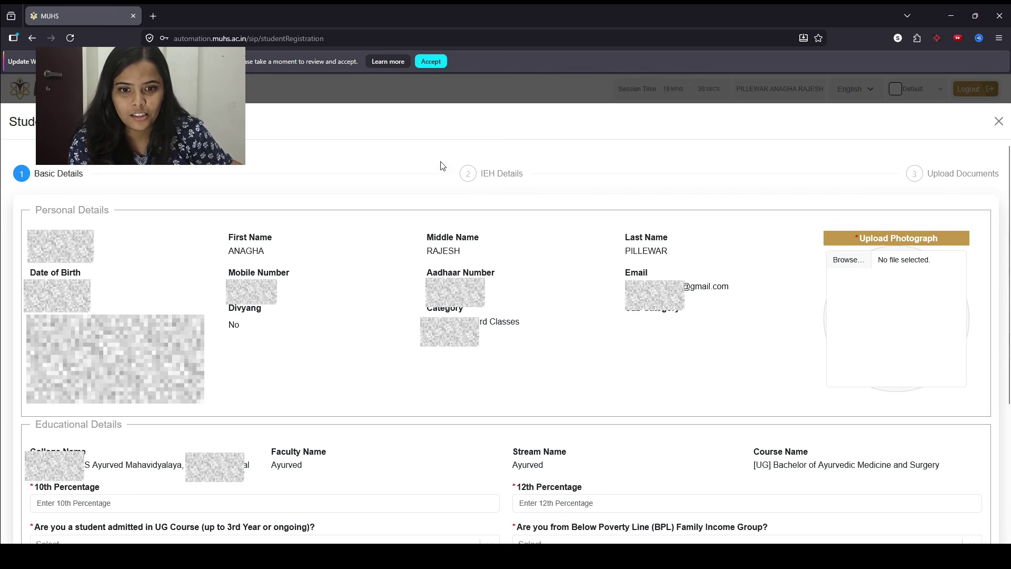
Upload the applicant's photograph and enter 92.60 as the 10th percentage and 96 as the 12th percentage
click(918, 251)
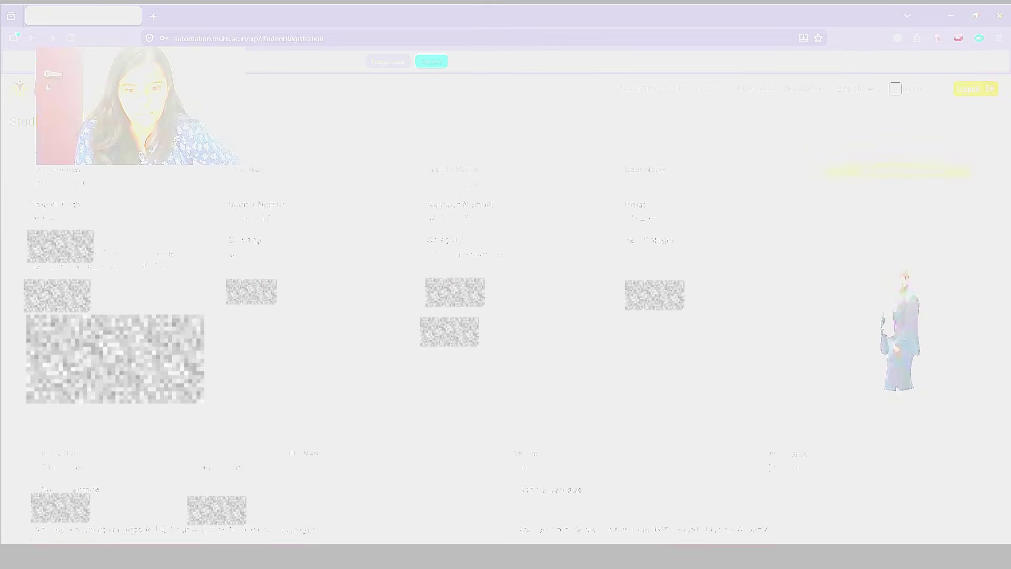
scroll(896, 388, down, 4)
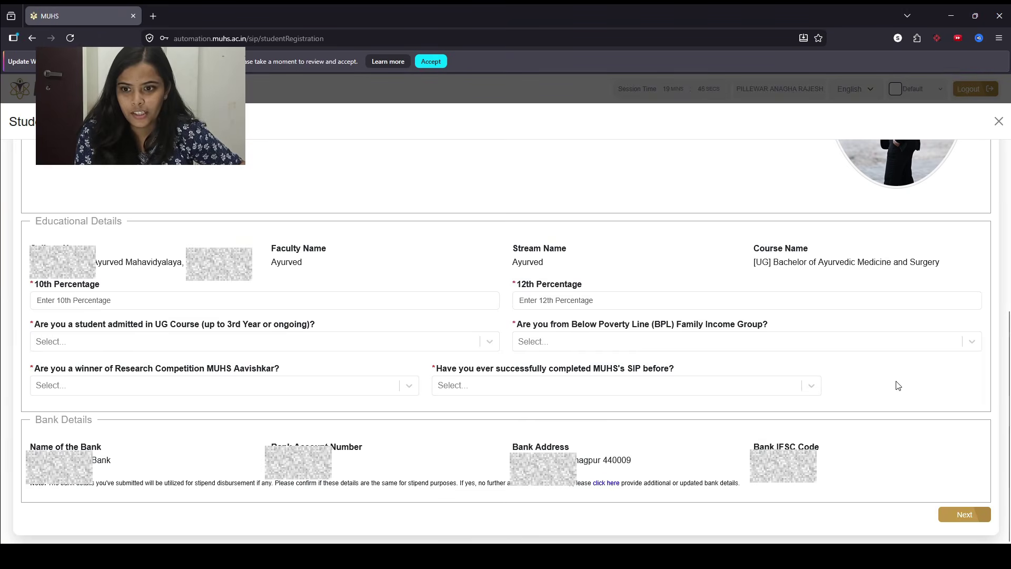
click(90, 303)
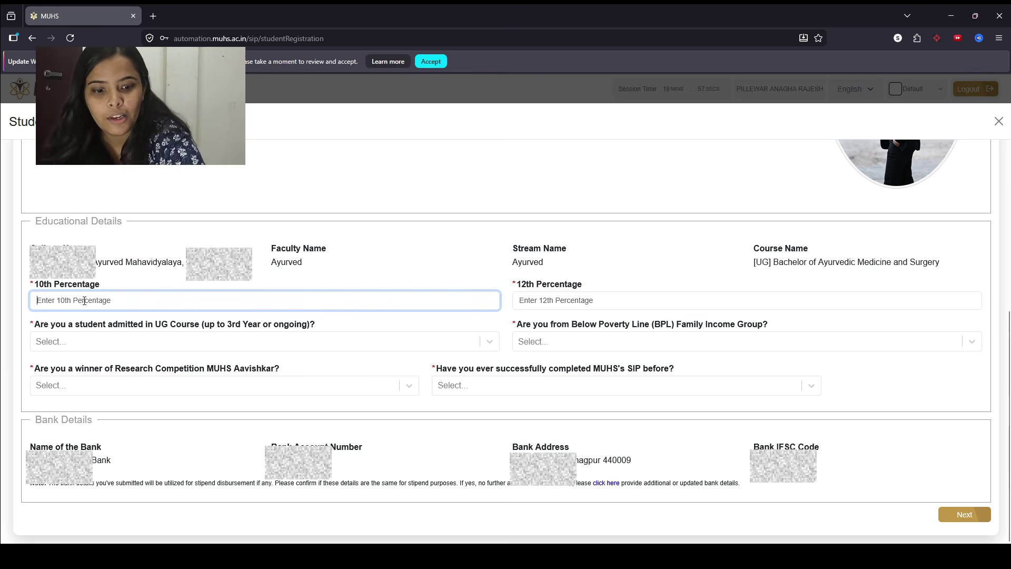
text(92)
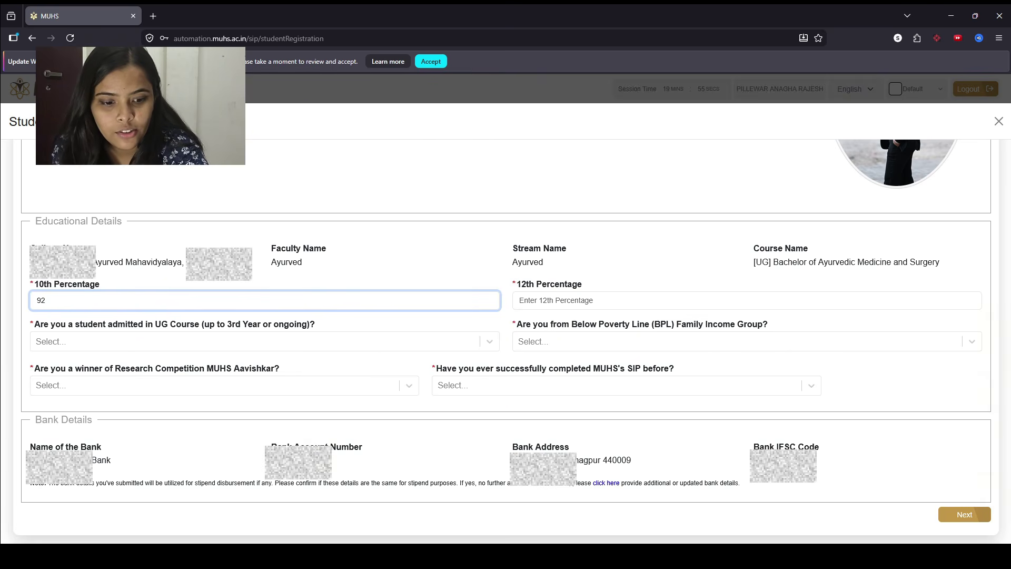
text(.60)
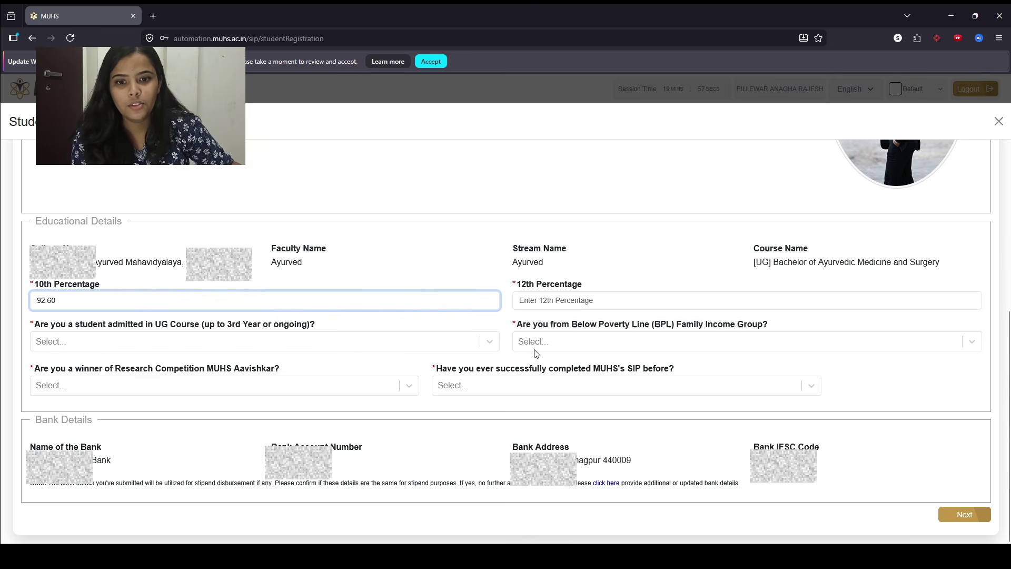
click(556, 297)
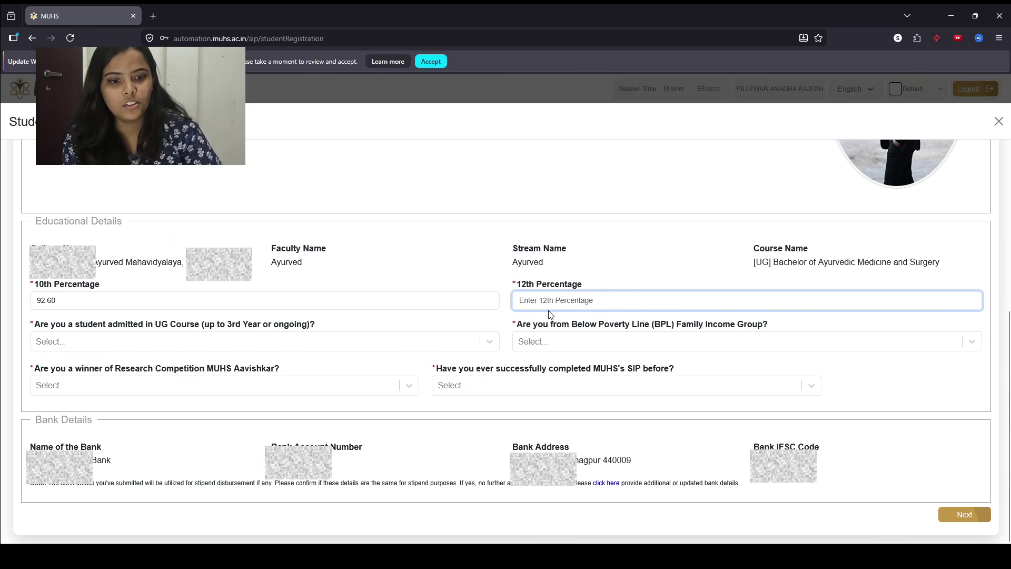
text(96)
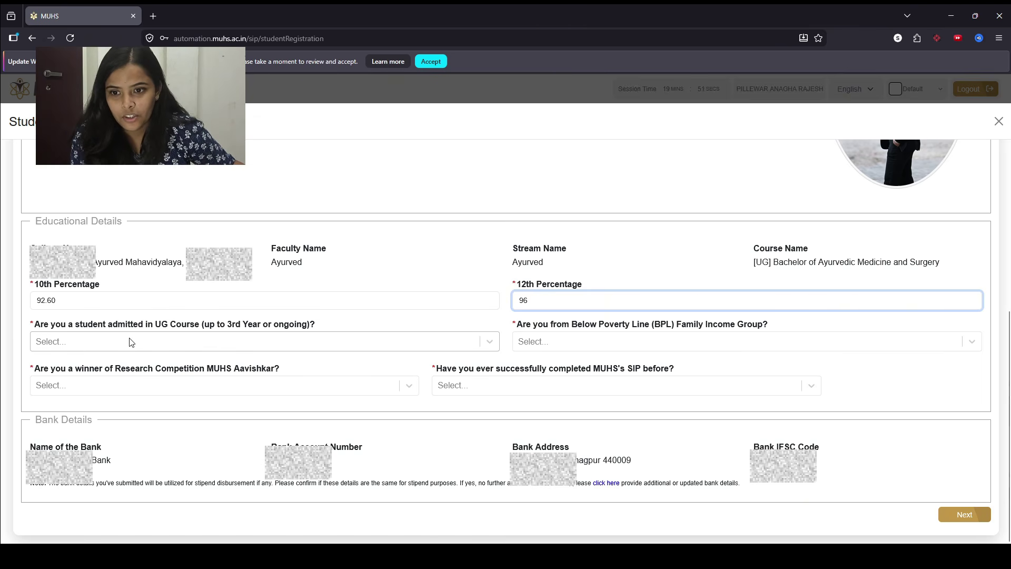
Answer Yes for being admitted in a UG course, No for BPL family income group, and No for winning Aavishkar
click(185, 347)
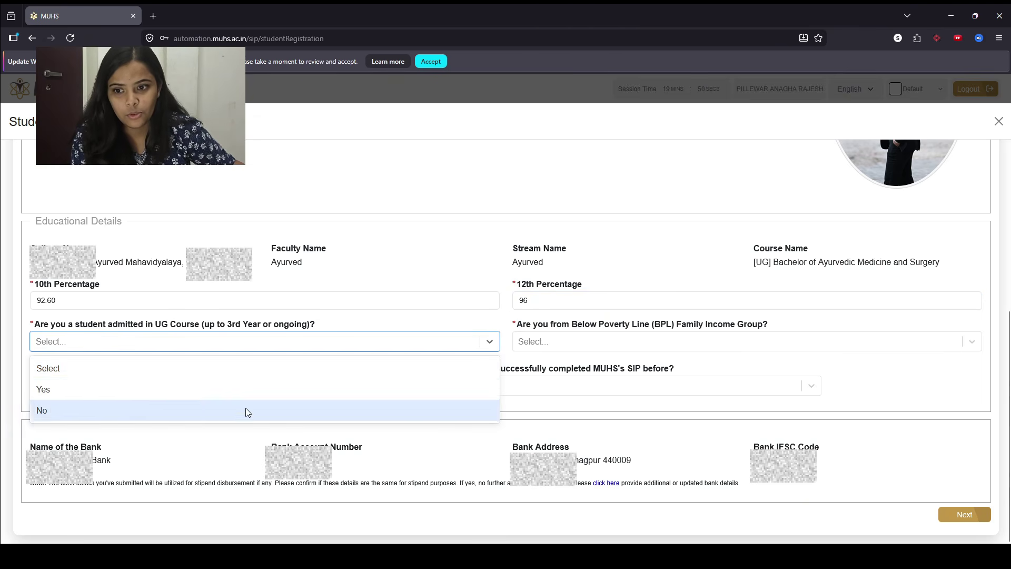
click(191, 390)
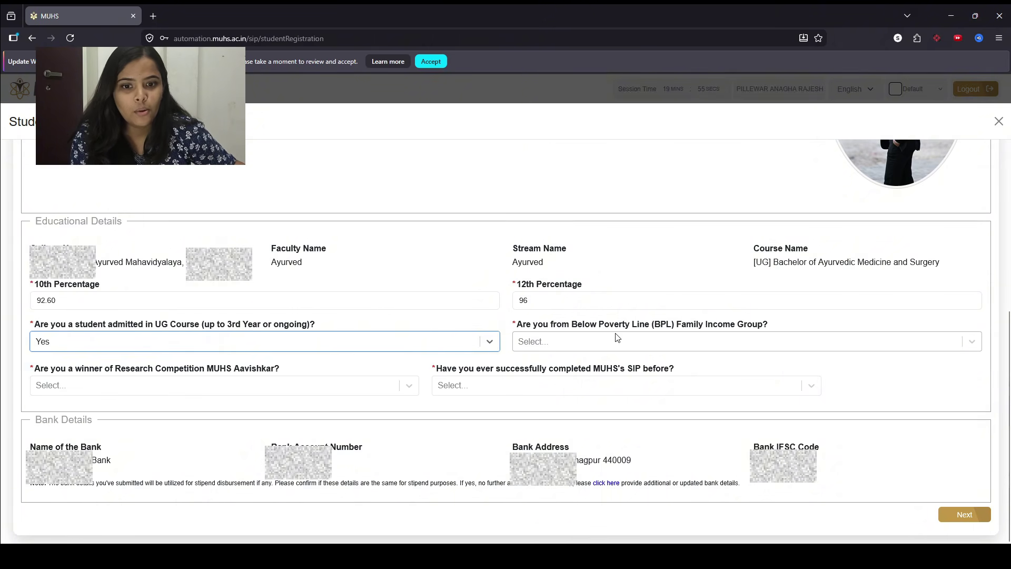
click(604, 348)
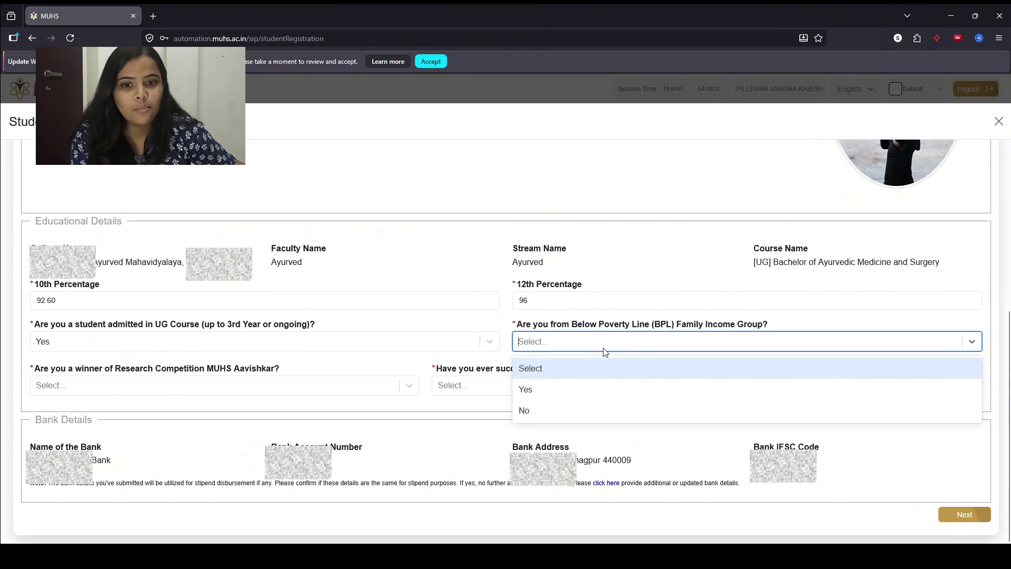
click(598, 409)
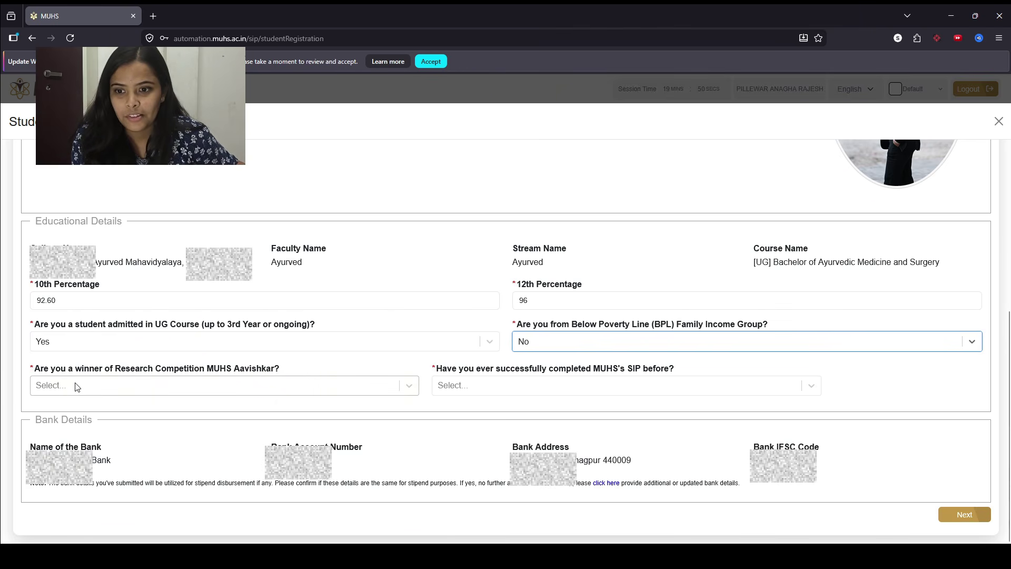
click(256, 391)
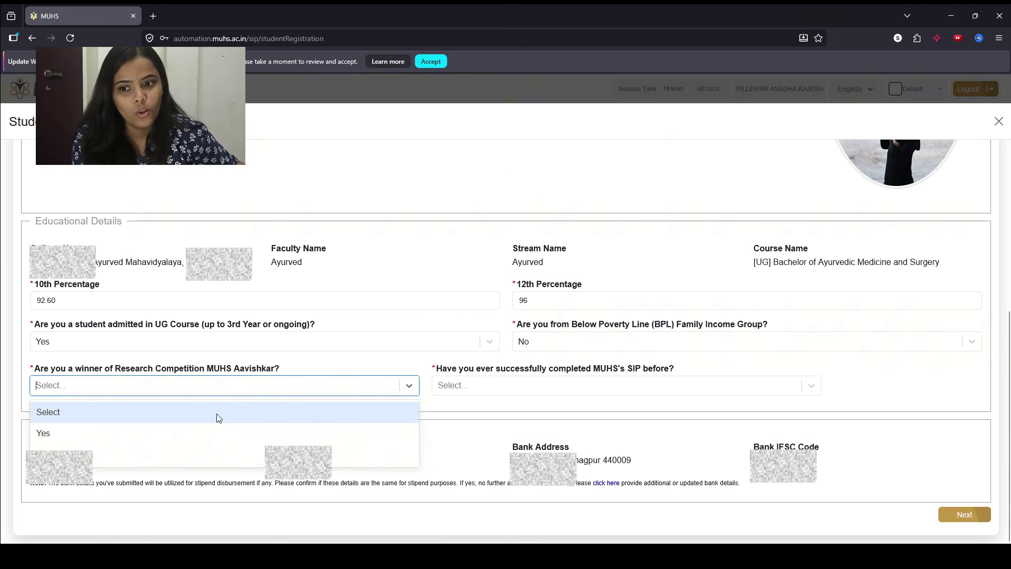
click(190, 454)
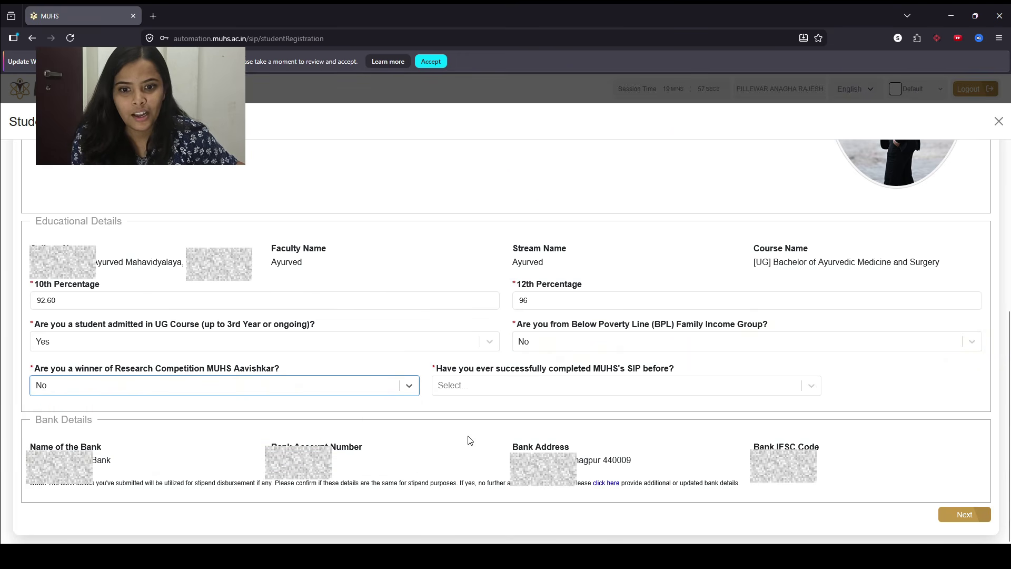
Answer Yes for having completed MUHS's SIP before, with 2025 as year of completion, and proceed to IEH Details
click(537, 384)
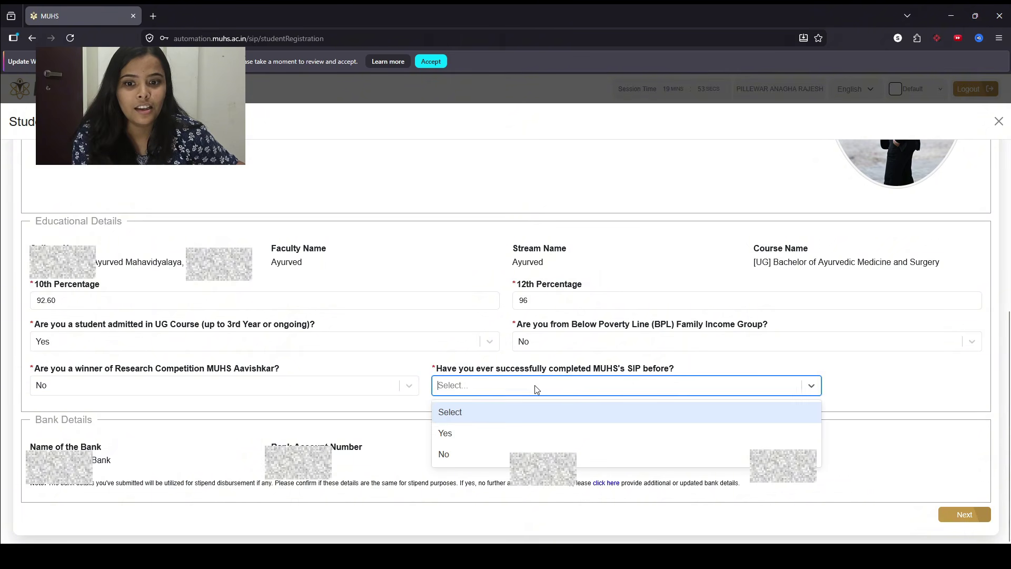
click(538, 431)
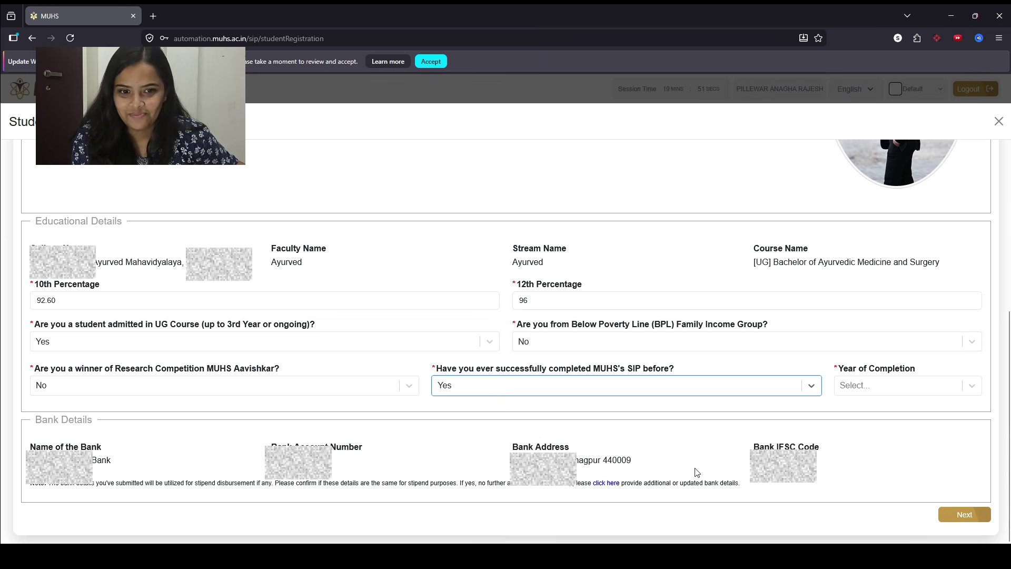
click(854, 386)
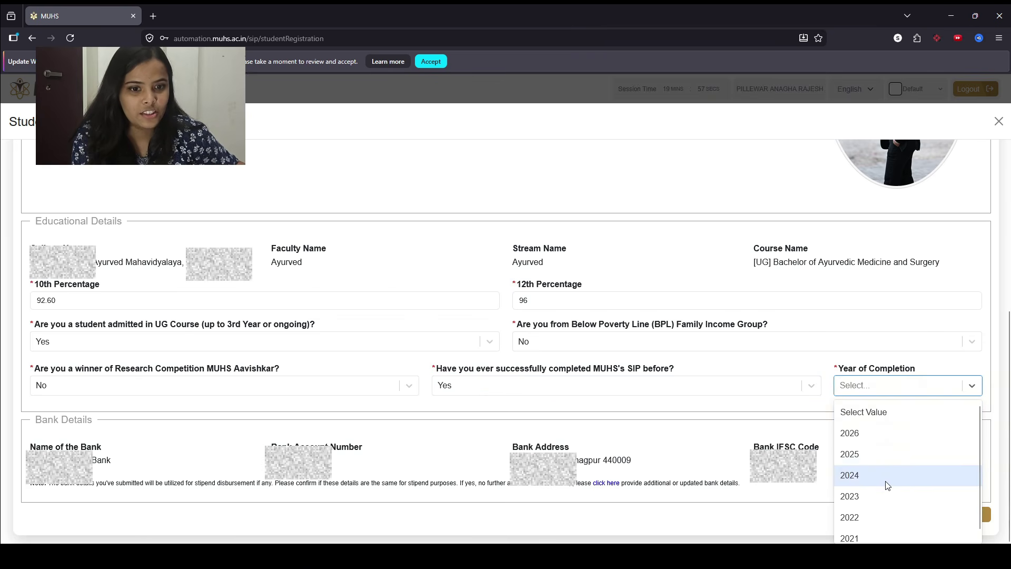
click(873, 462)
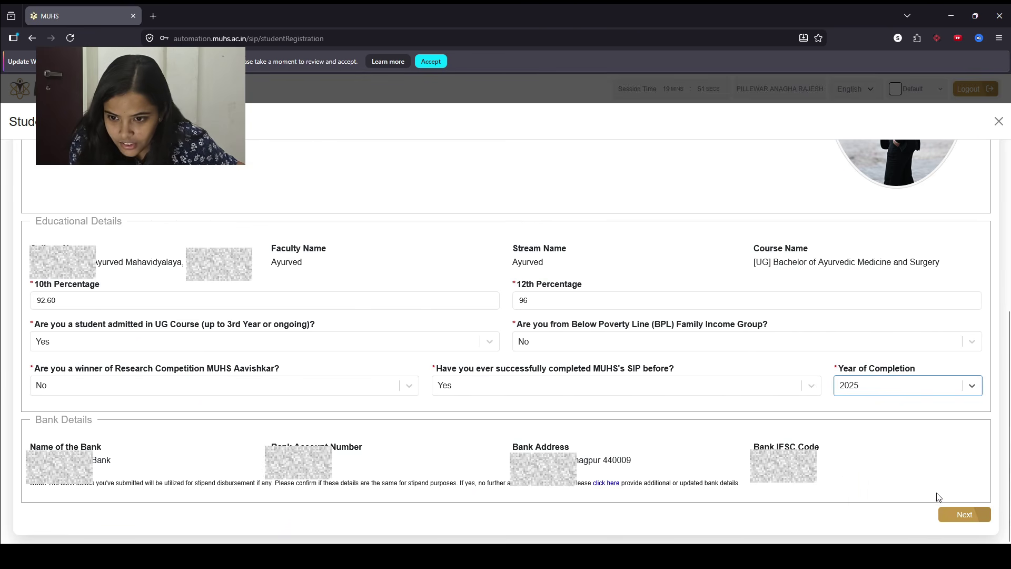
scroll(936, 493, up, 1)
scroll(937, 492, down, 1)
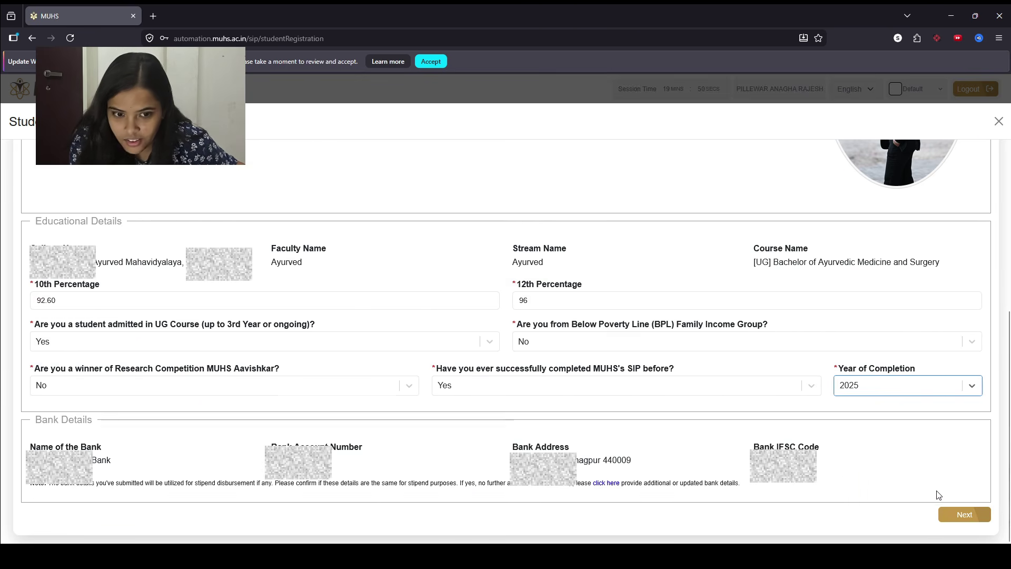
click(967, 517)
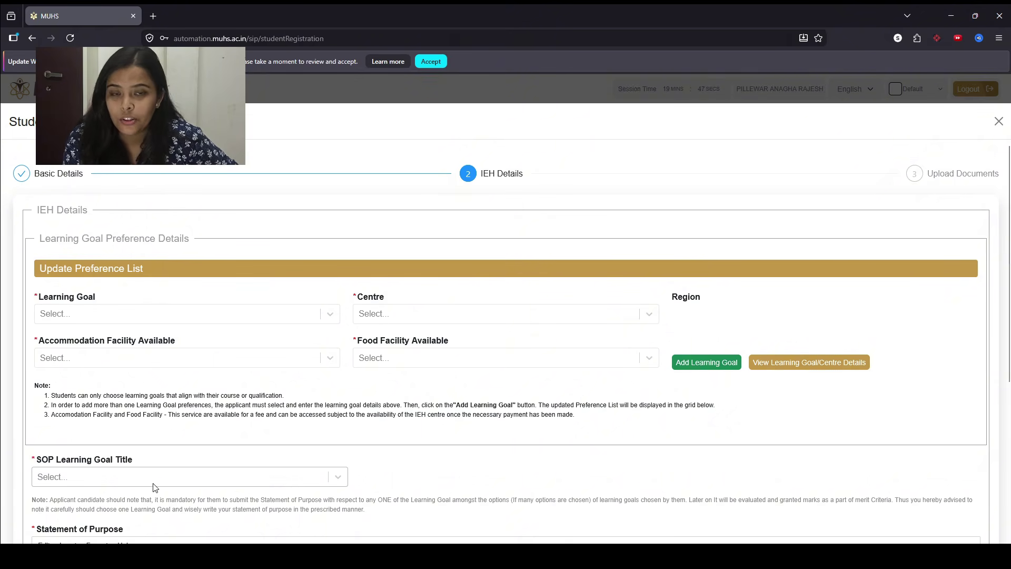
Choose CLINICAL RESEARCH as the learning goal for the first preference
click(220, 316)
scroll(211, 363, down, 3)
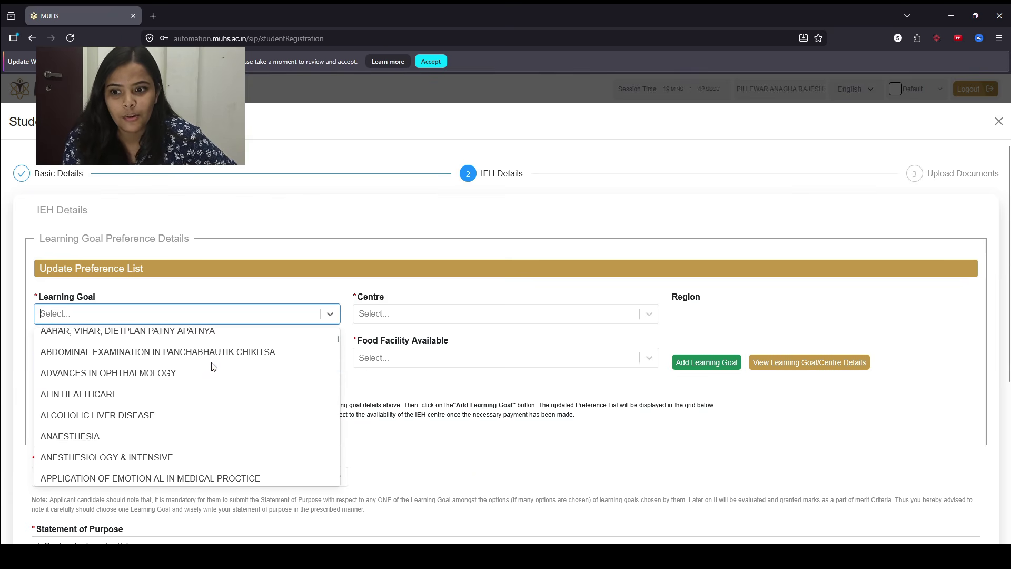
scroll(213, 367, down, 10)
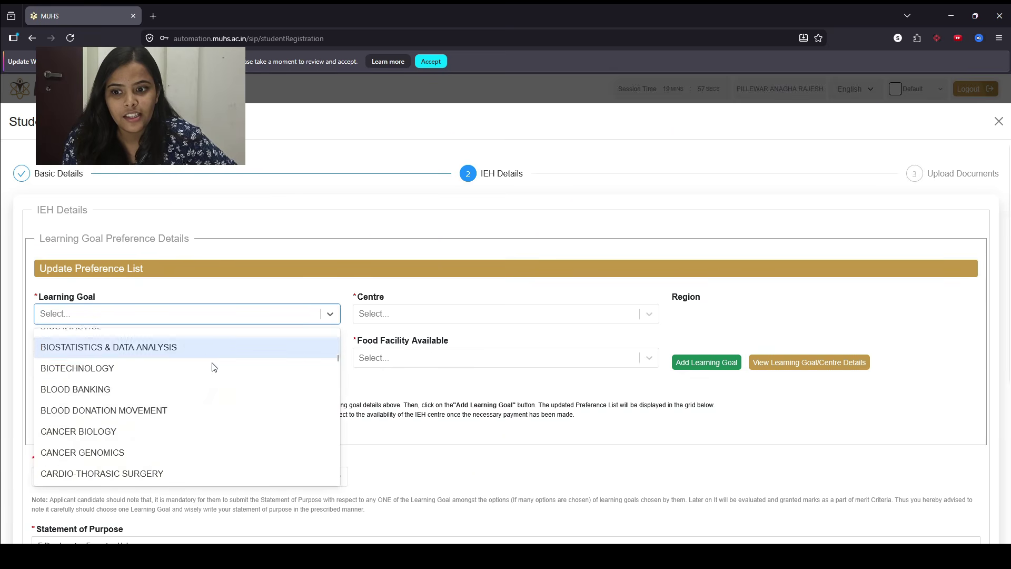
scroll(213, 367, up, 1)
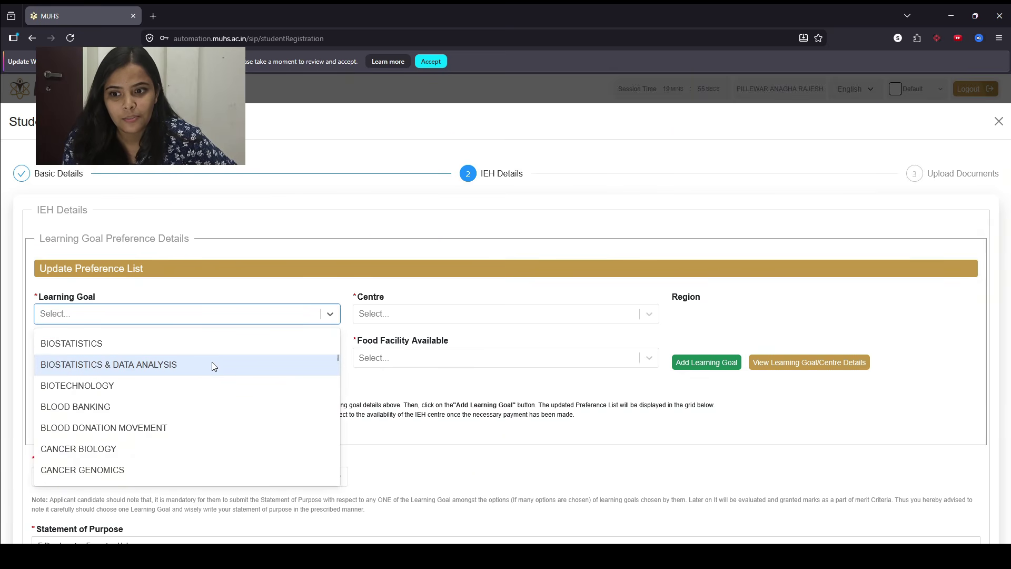
scroll(214, 367, down, 3)
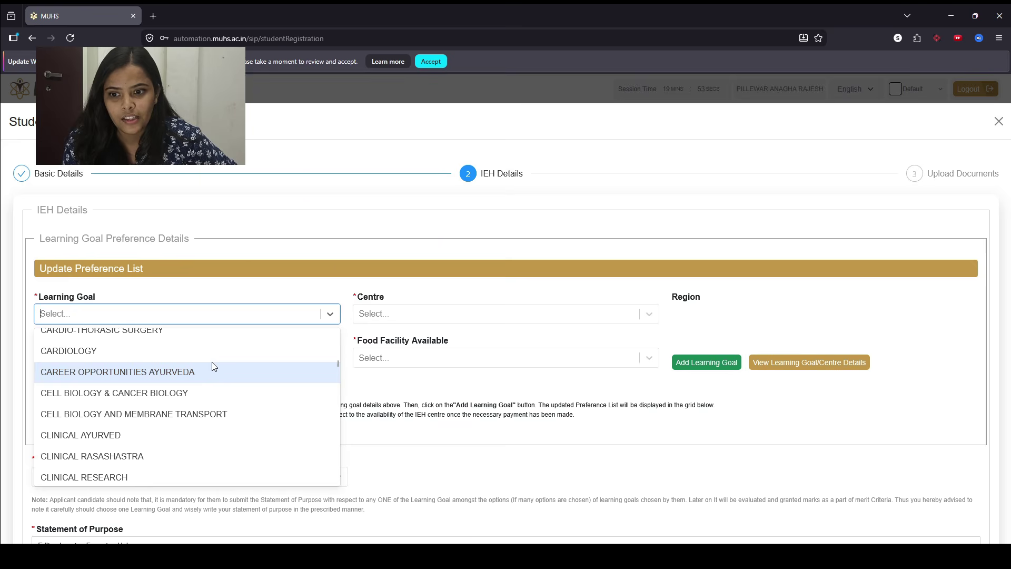
scroll(211, 362, down, 1)
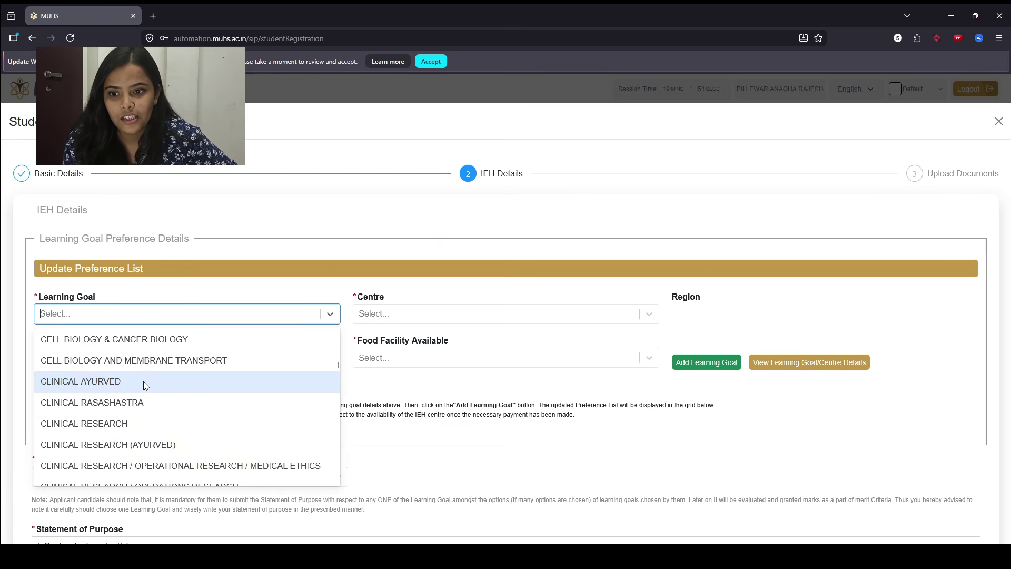
click(147, 421)
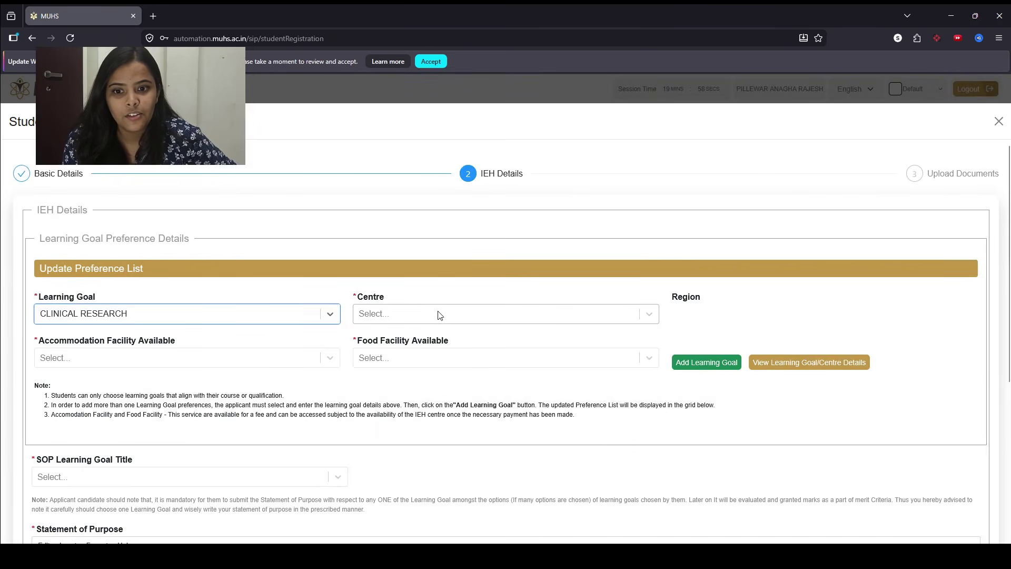
Choose the centre SHRI VYANKATESH AYURVEDA PRATISHTHAN, NAGPUR with accommodation set to No, and add the learning goal to the preference list
click(437, 314)
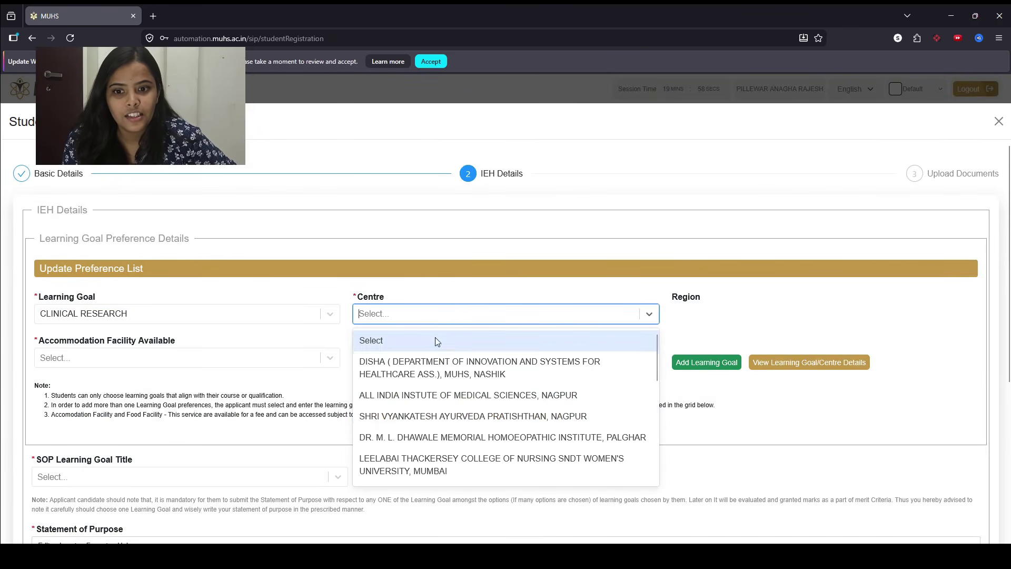
click(438, 416)
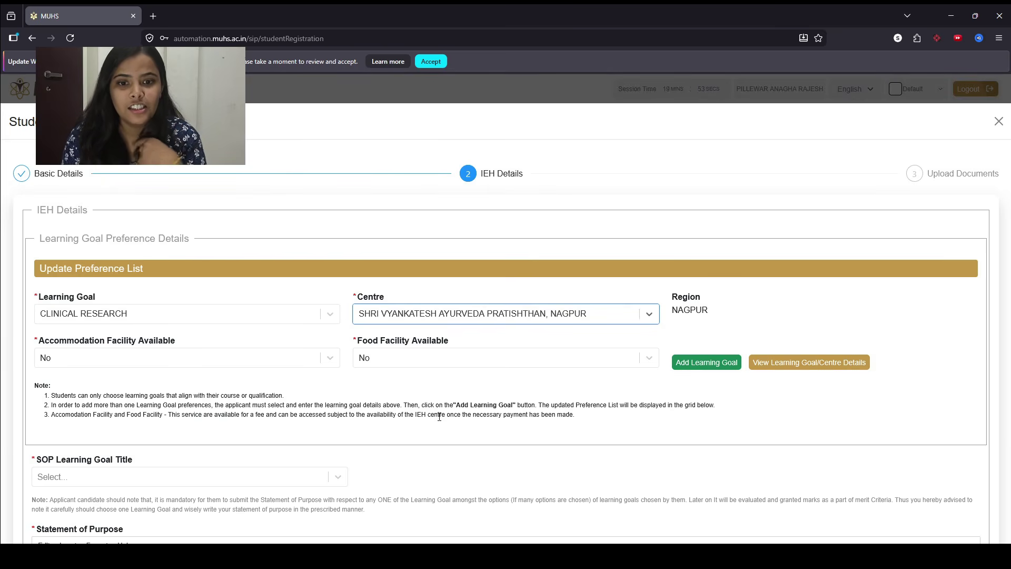
key(Tab)
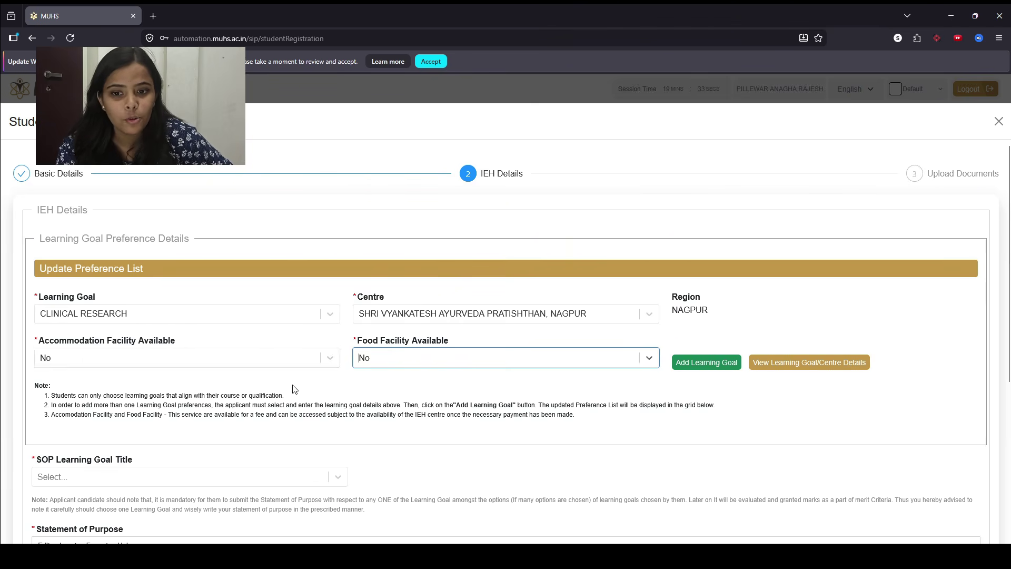
click(311, 368)
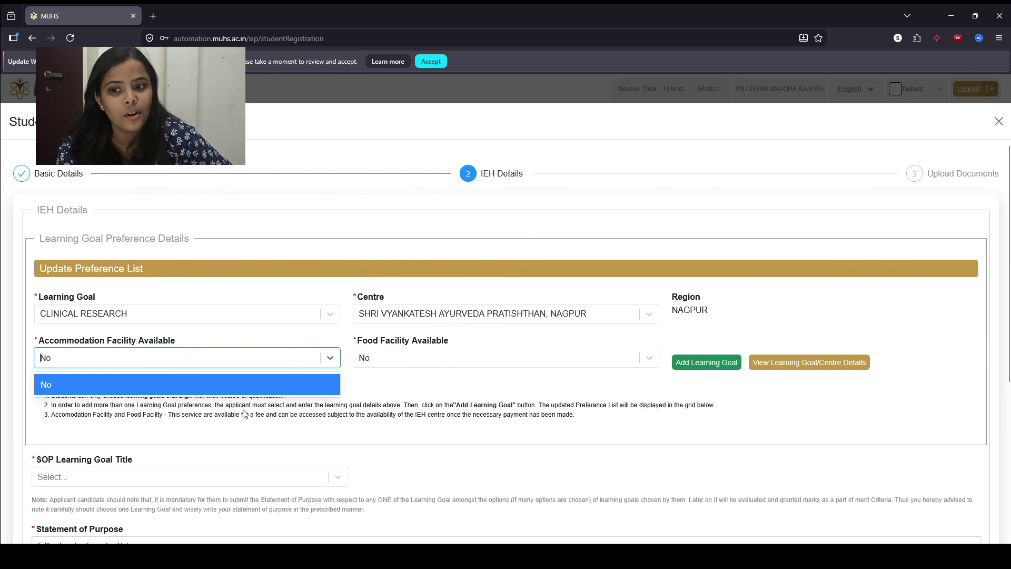
click(241, 380)
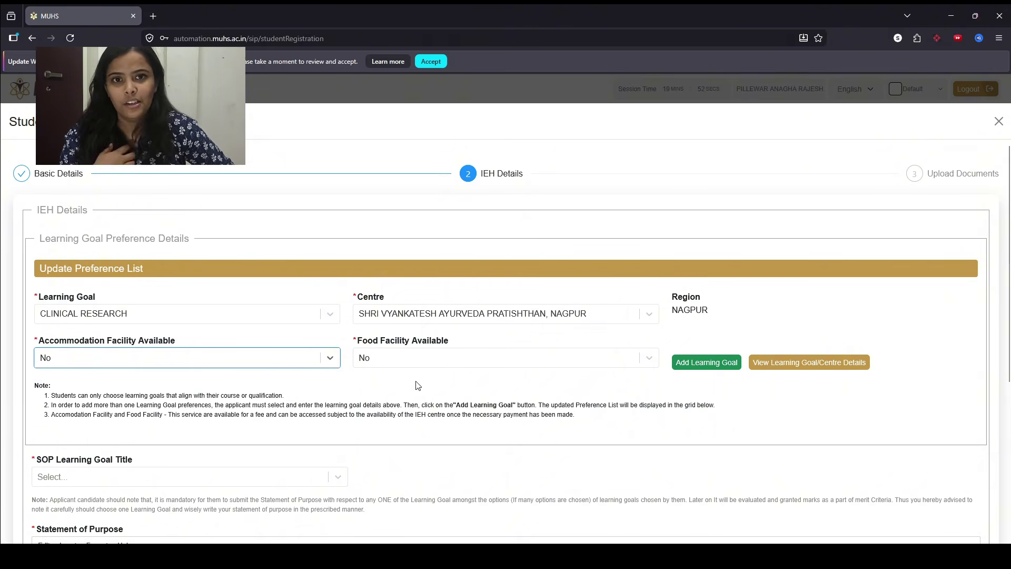
click(699, 364)
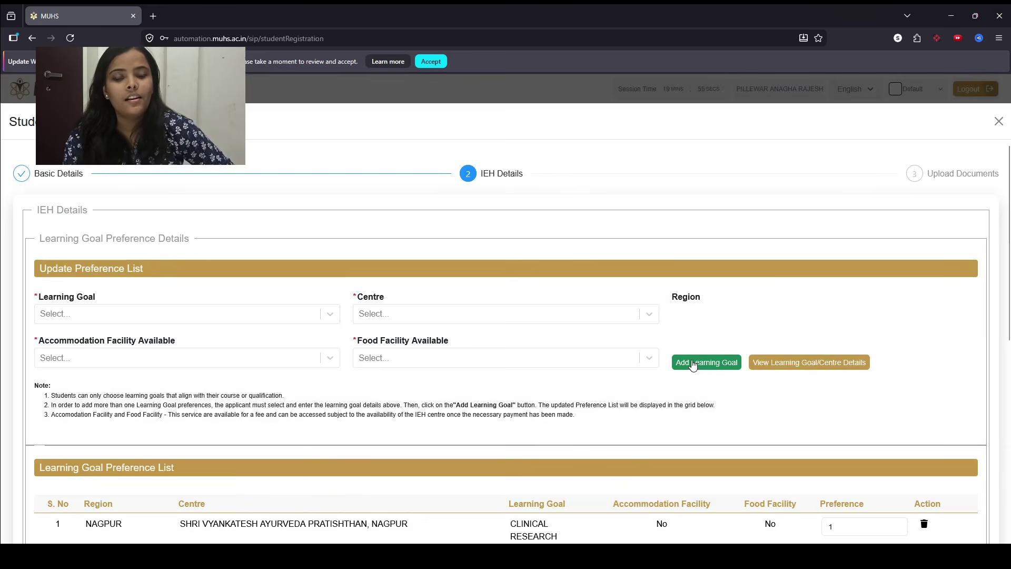
Add a second learning goal, CLINICAL RESEARCH (AYURVED), at SVL AYURVEDA, NAGPUR with accommodation set to No
click(179, 314)
click(188, 435)
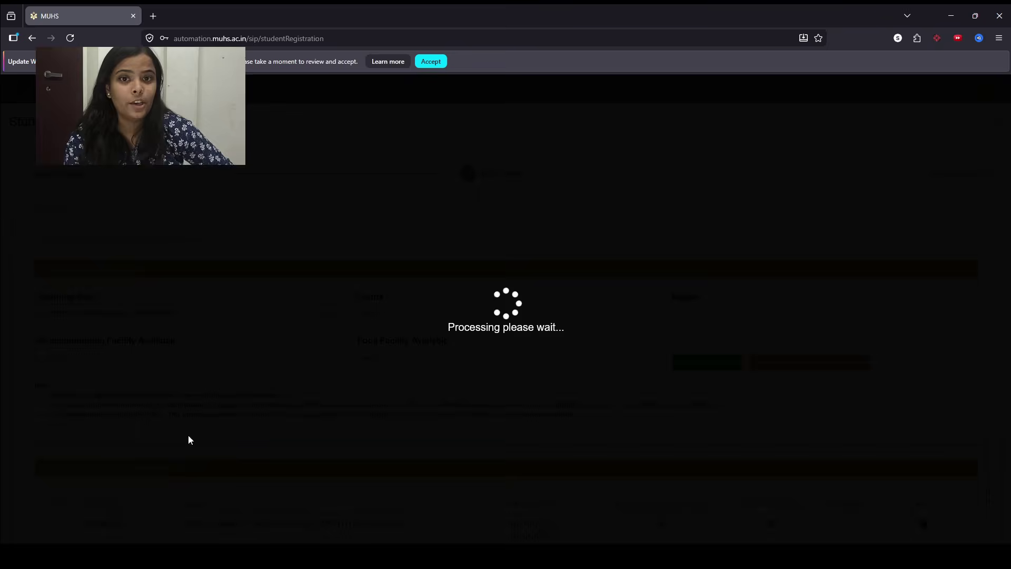
click(399, 321)
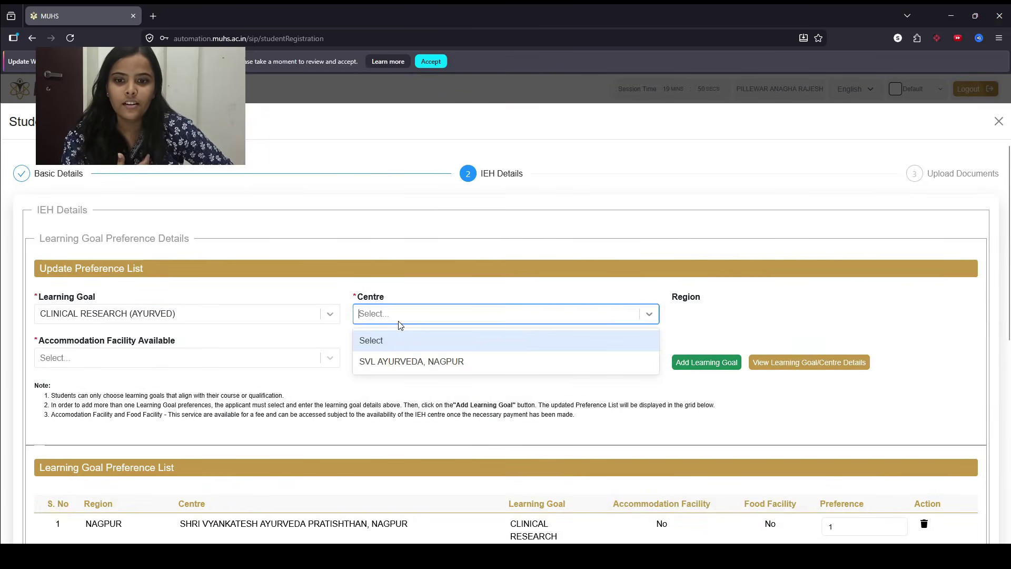
click(399, 362)
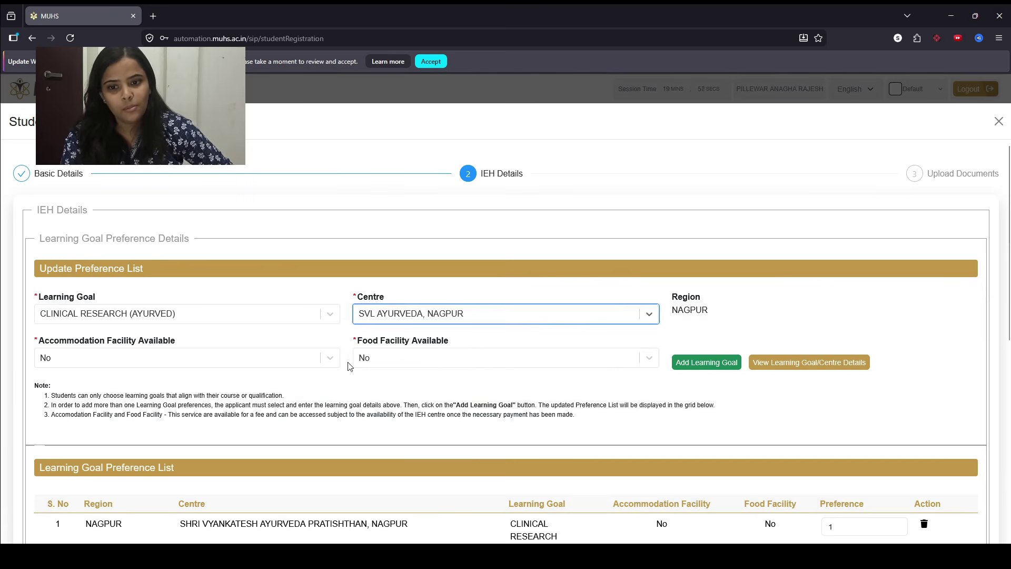
click(274, 364)
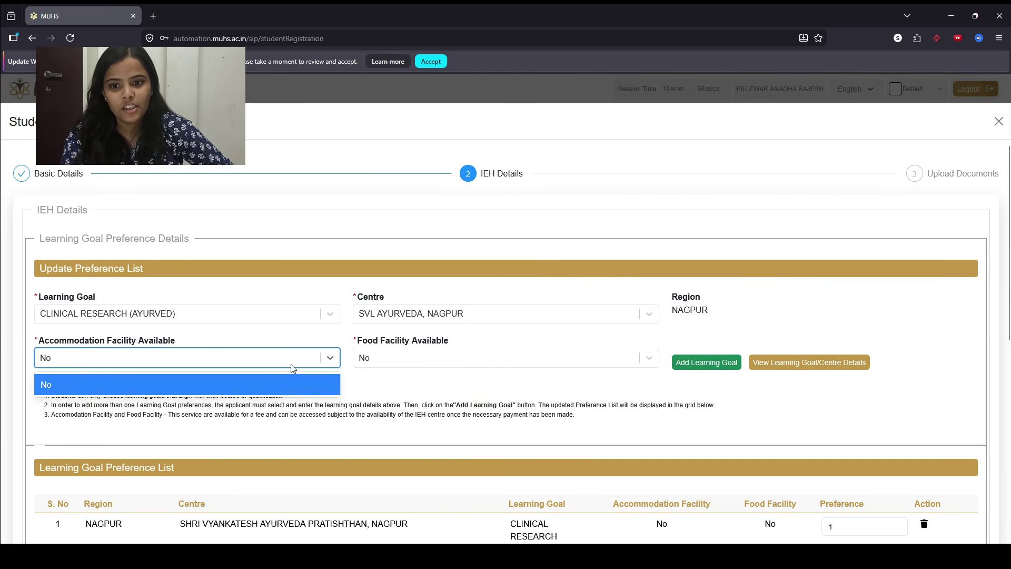
click(278, 390)
click(703, 366)
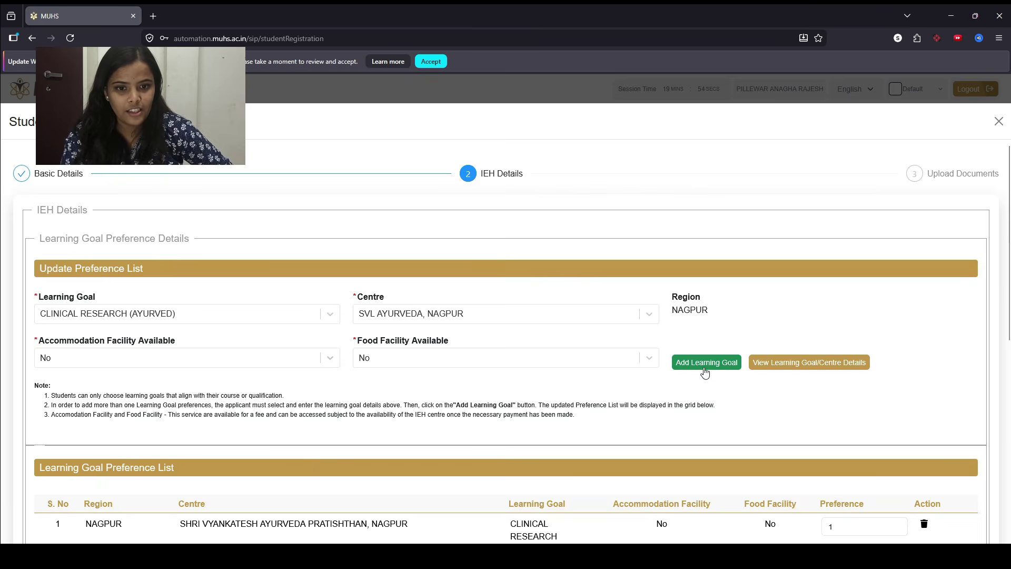
Set the SOP Learning Goal Title to CLINICAL RESEARCH
scroll(704, 368, down, 4)
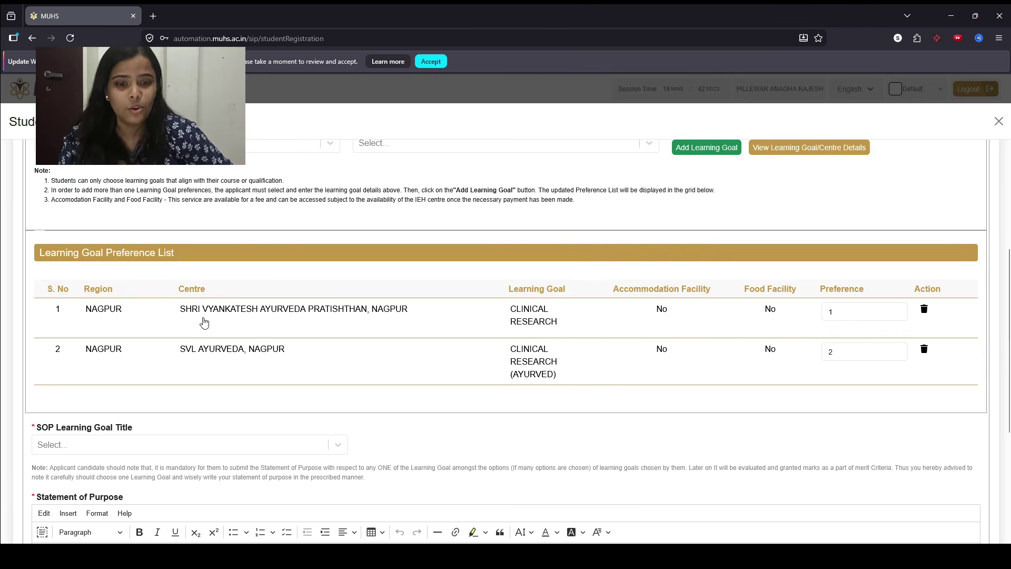
scroll(200, 322, down, 2)
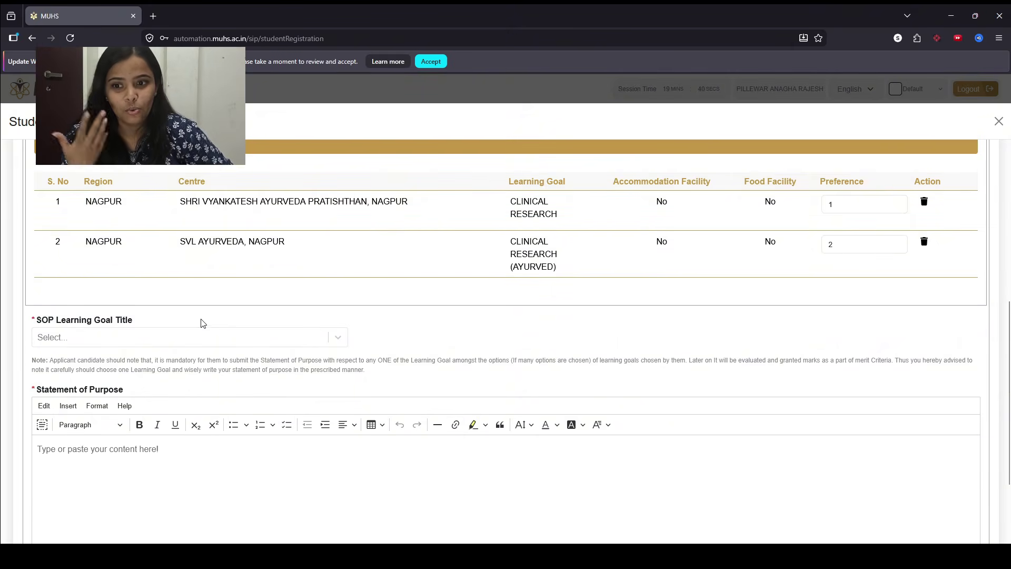
scroll(211, 319, down, 2)
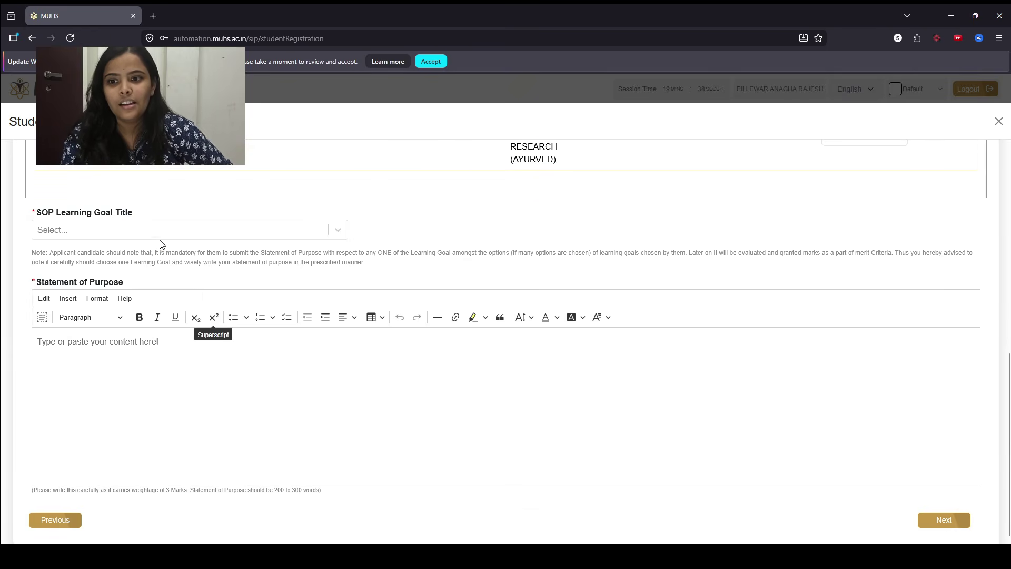
click(147, 231)
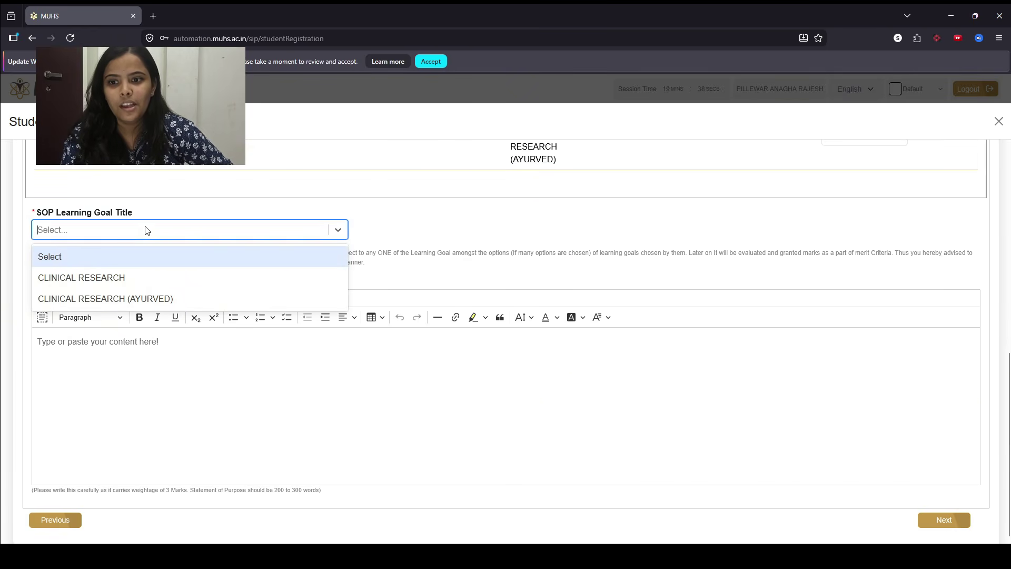
click(151, 284)
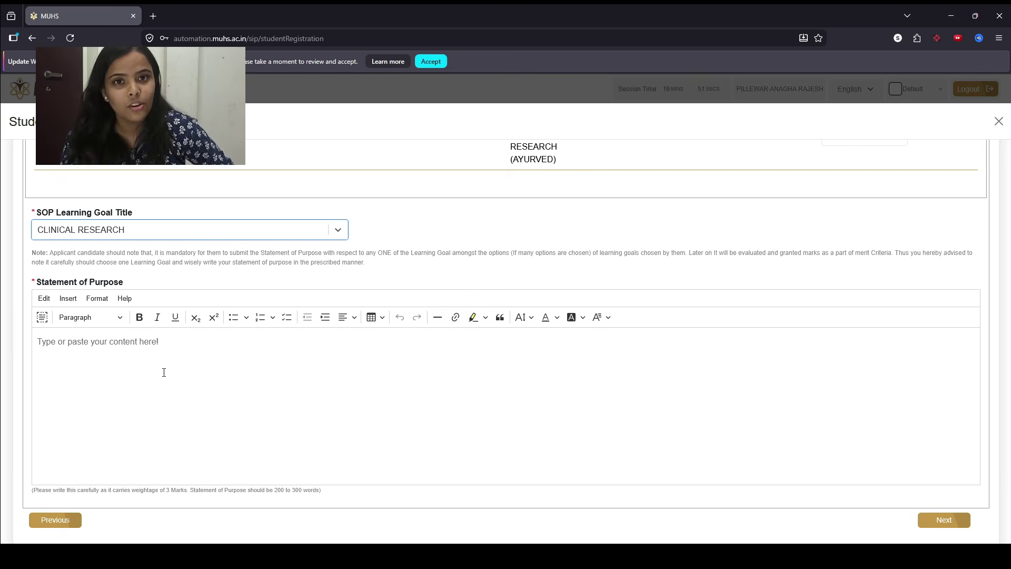
Enter the placeholder text "vfefbrgrrbgknmnmnmm,cm,cm," as the Statement of Purpose and proceed to Upload Documents
click(161, 371)
text(vfefbrgrrbg)
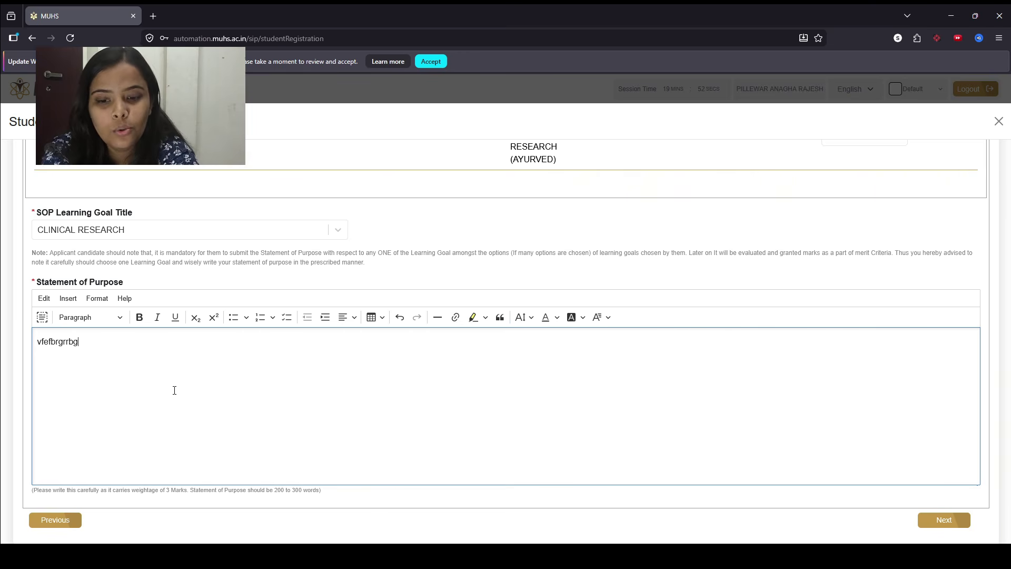
text(knmnmnmm,cm,cm,)
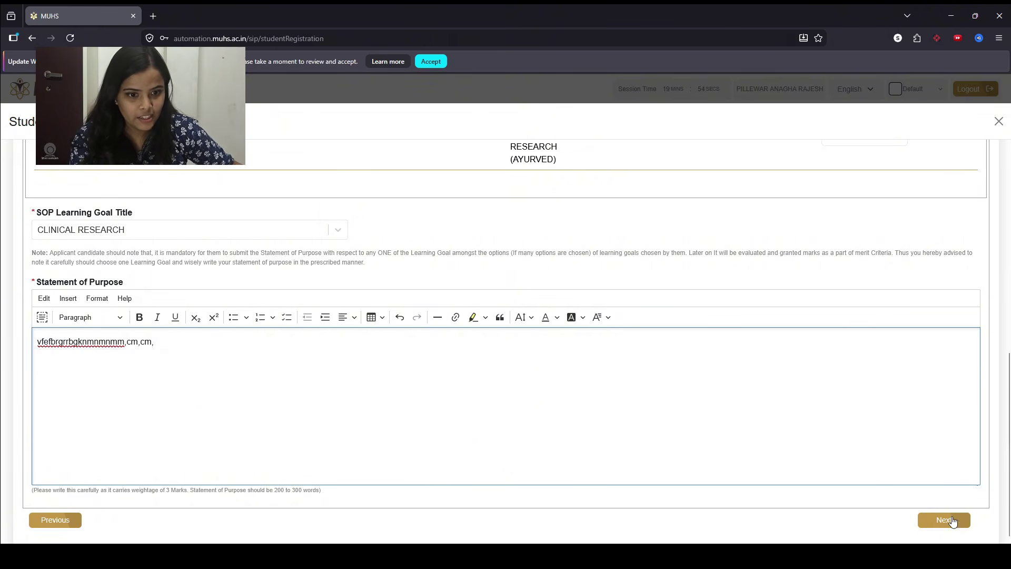
click(951, 520)
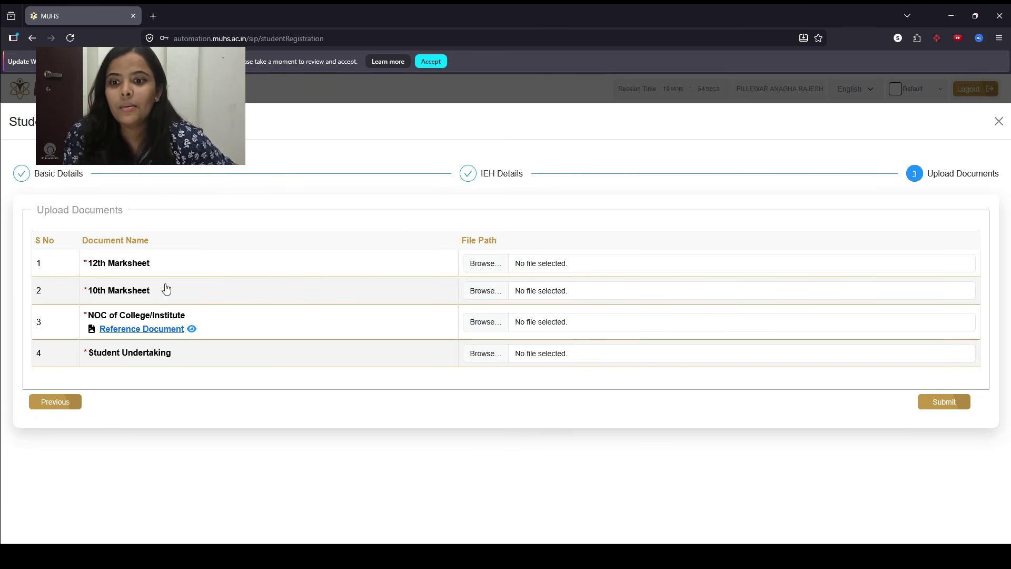
Upload hssc certificate 1.pdf as the 12th Marksheet and ssc certificate 1.pdf as the 10th Marksheet
click(484, 271)
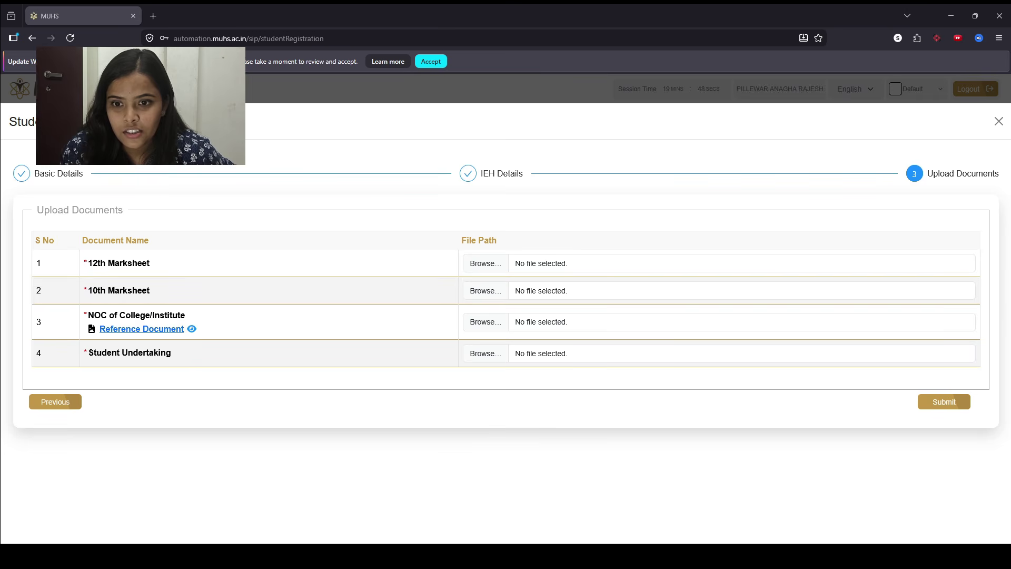
click(443, 334)
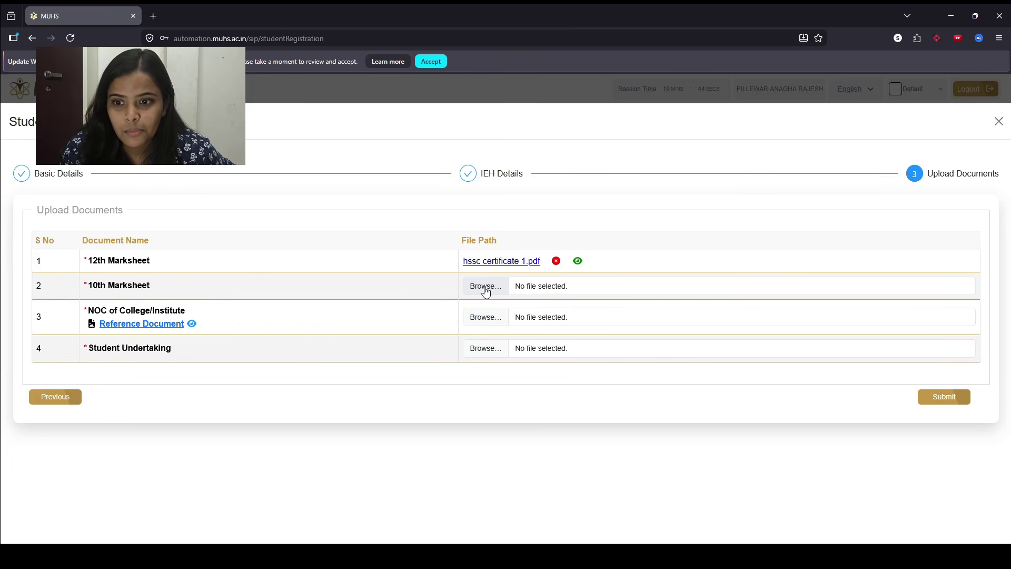
click(485, 288)
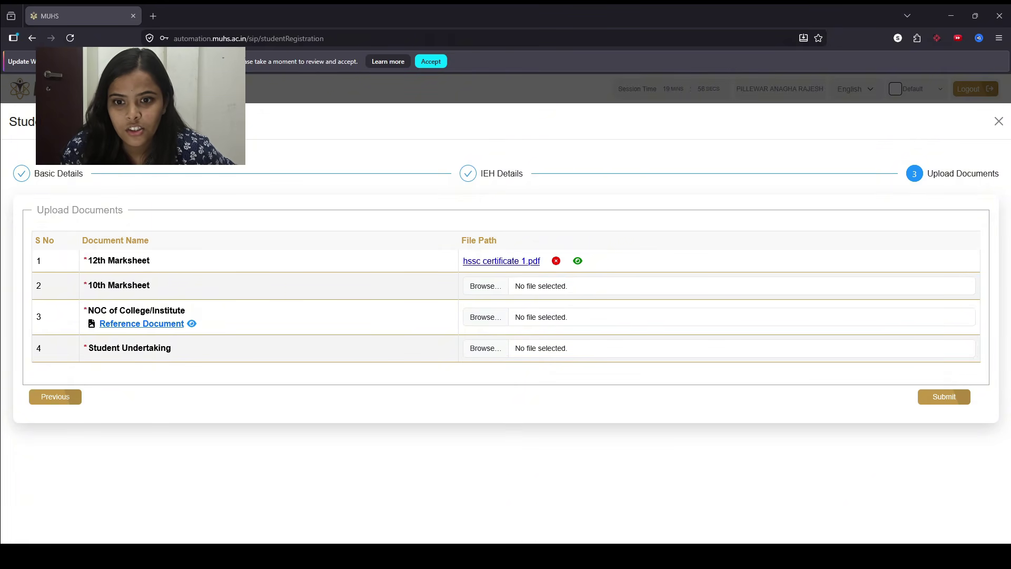
click(428, 333)
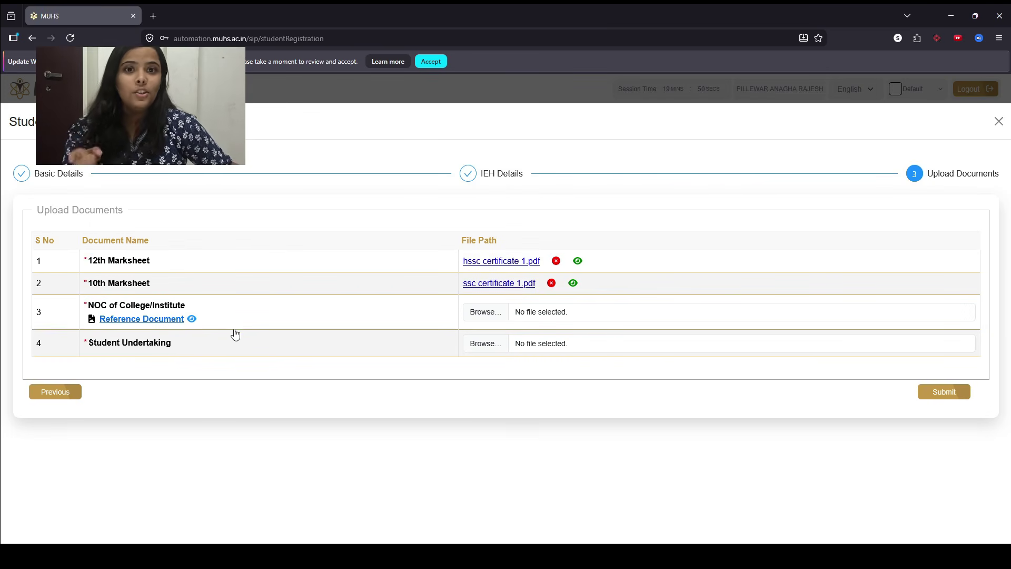
Upload noc.jpeg as the NOC of College/Institute and choose a file for the Student Undertaking
click(471, 313)
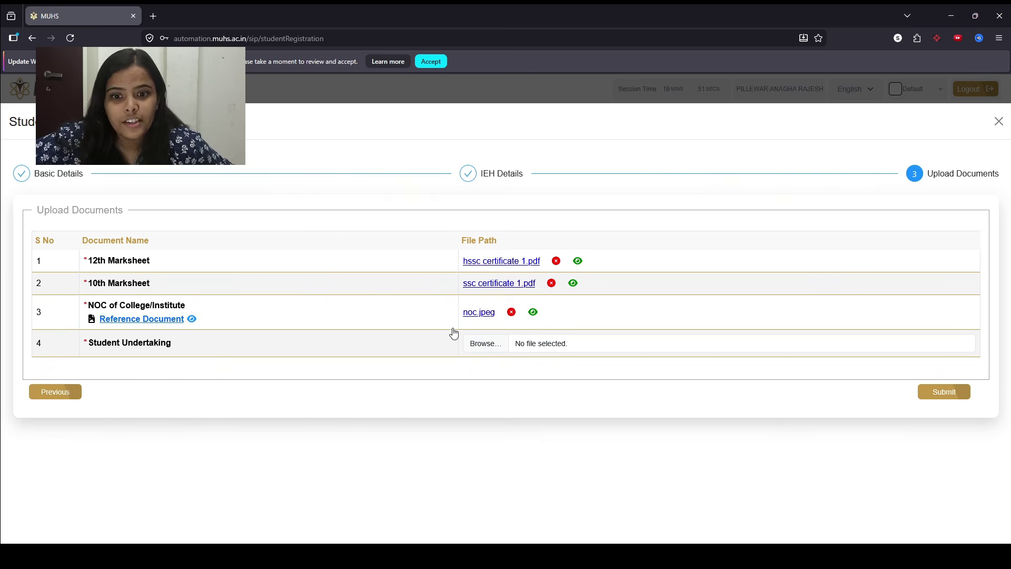
click(485, 346)
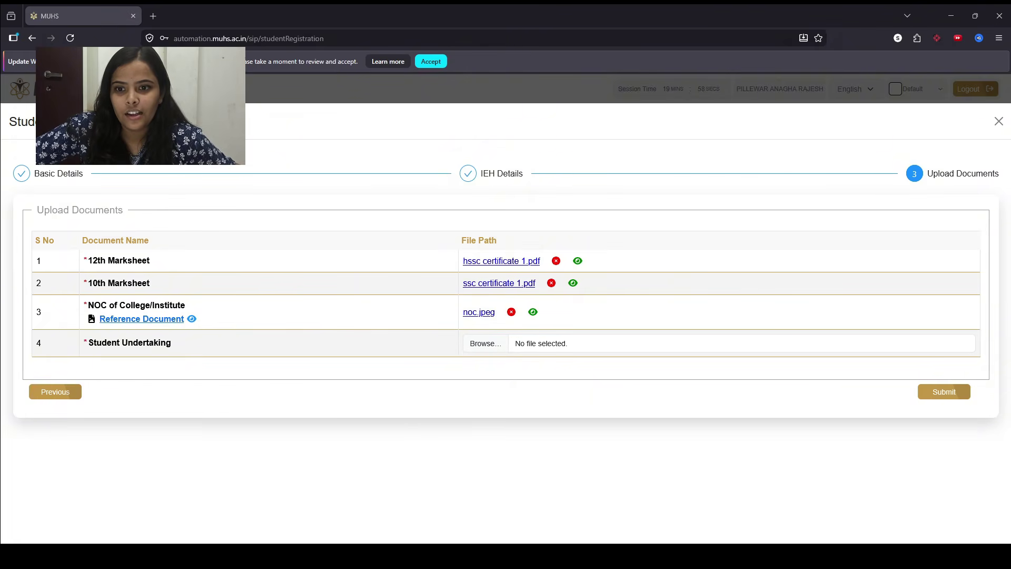
double_click(438, 338)
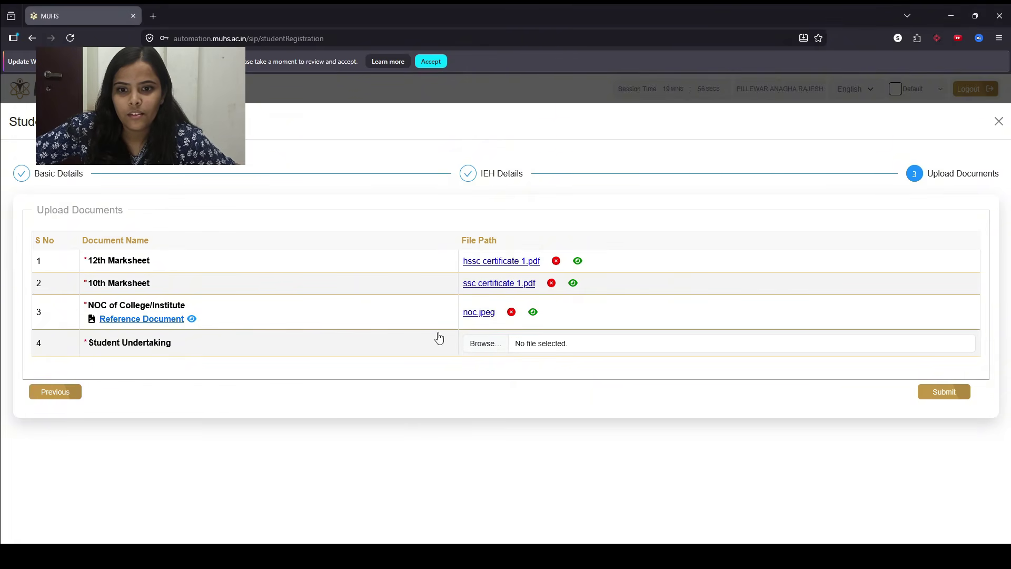